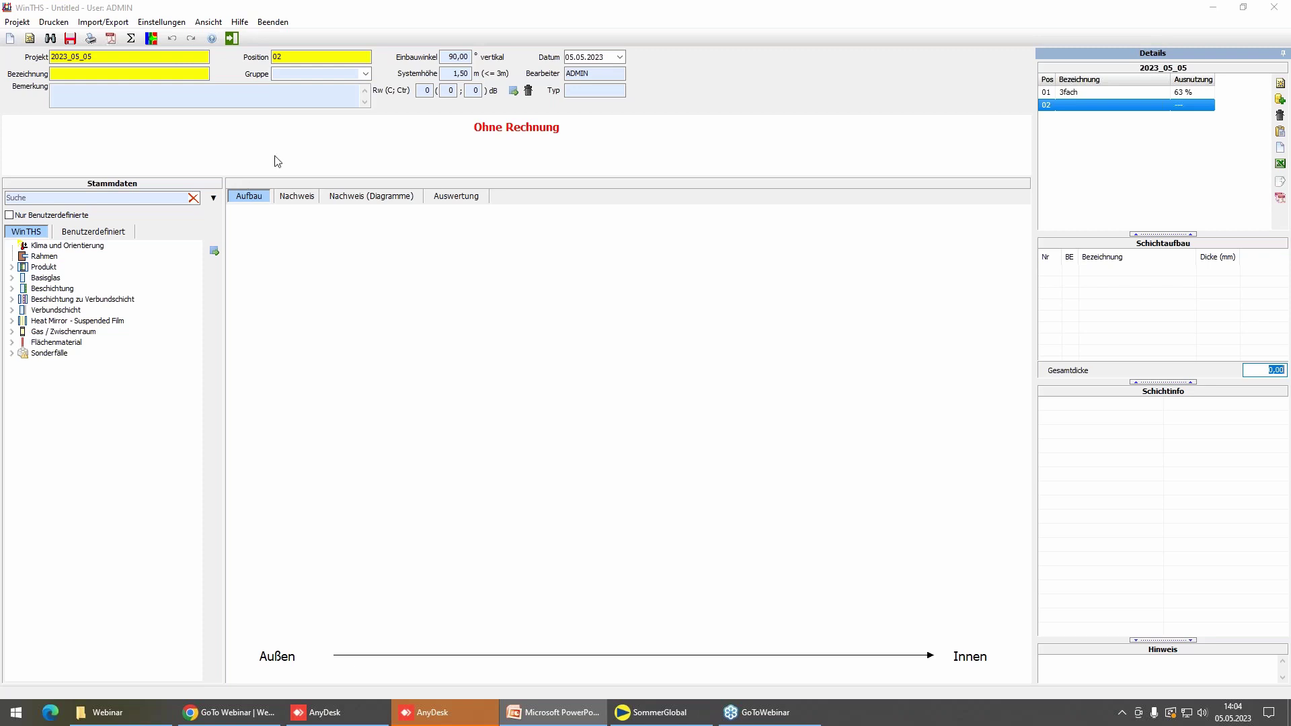
Add five Planibel Clearlite panes from the AGC Interpane base glasses to the layer structure of position 02.
left_click(13, 282)
left_click(14, 282)
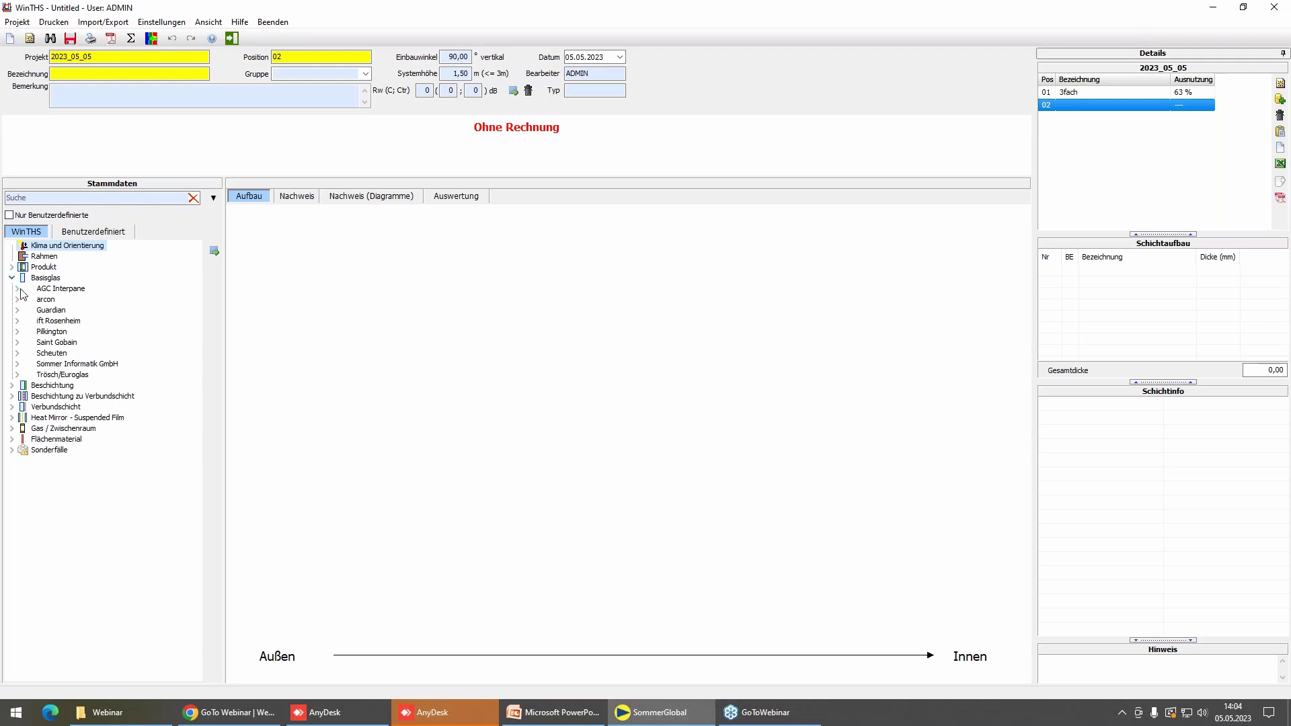
left_click(18, 289)
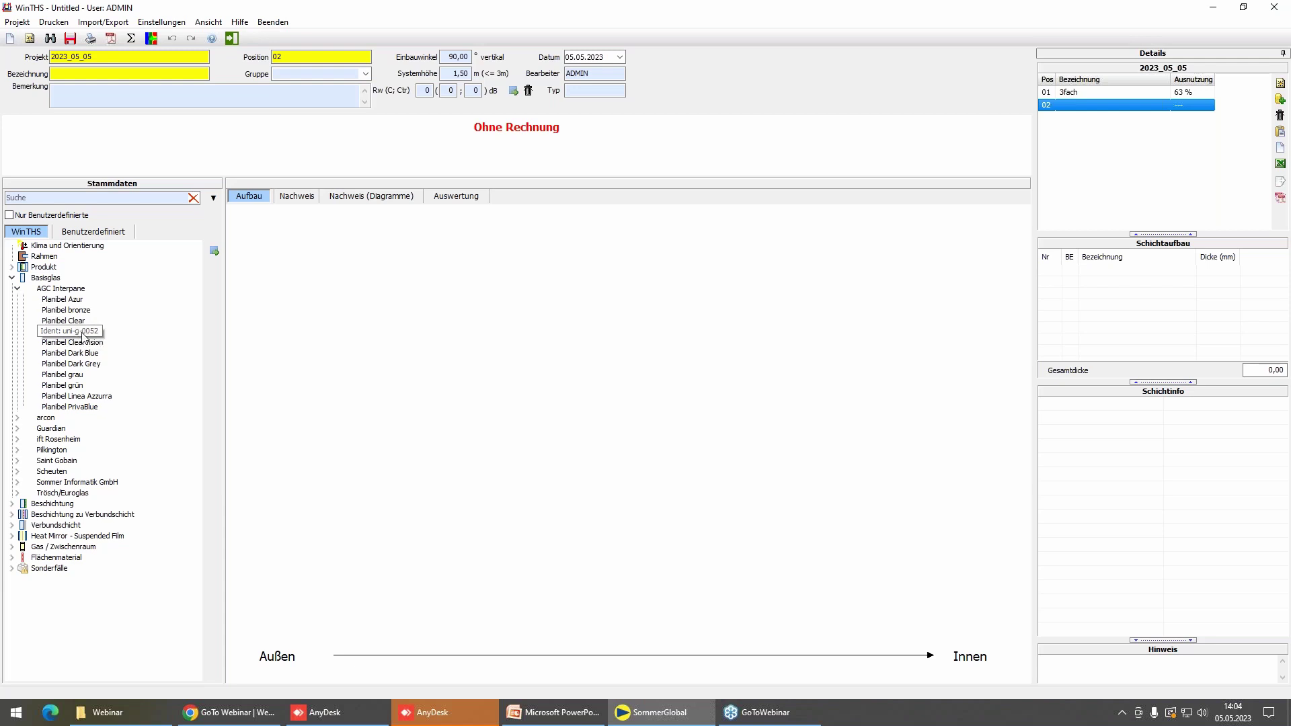
double_click(82, 334)
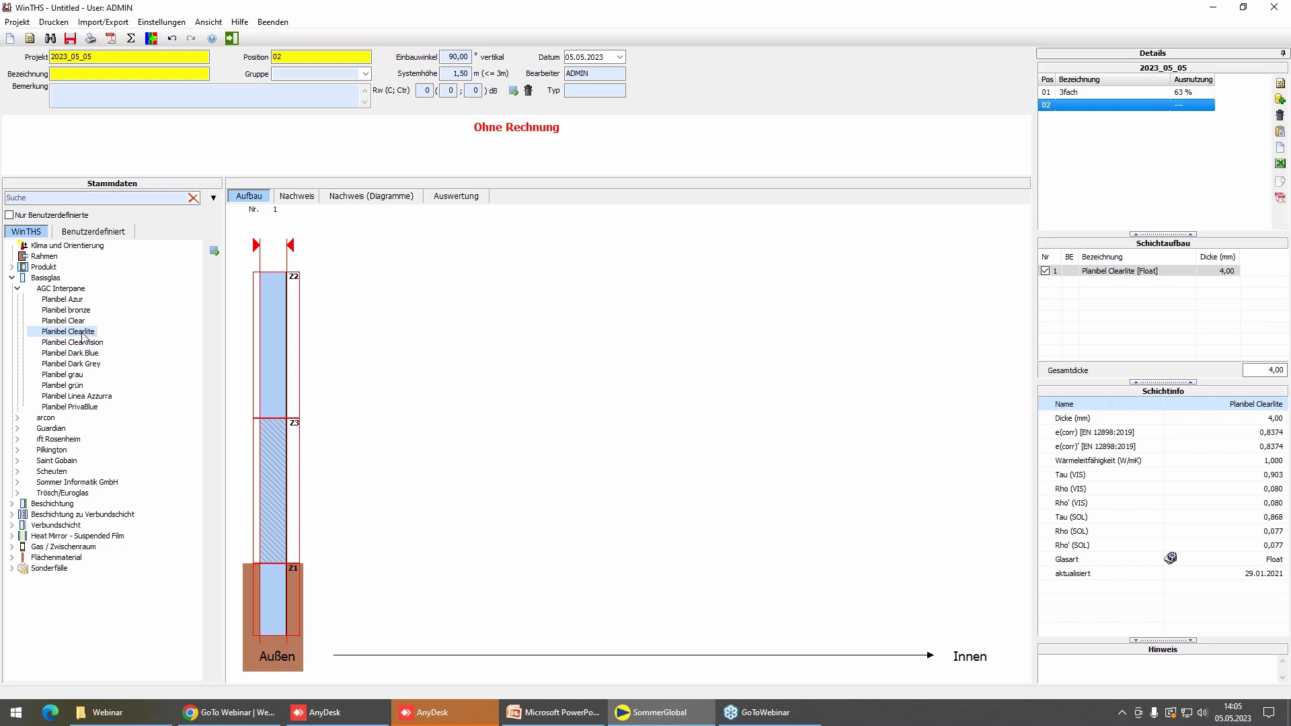
double_click(82, 333)
double_click(82, 334)
double_click(82, 334)
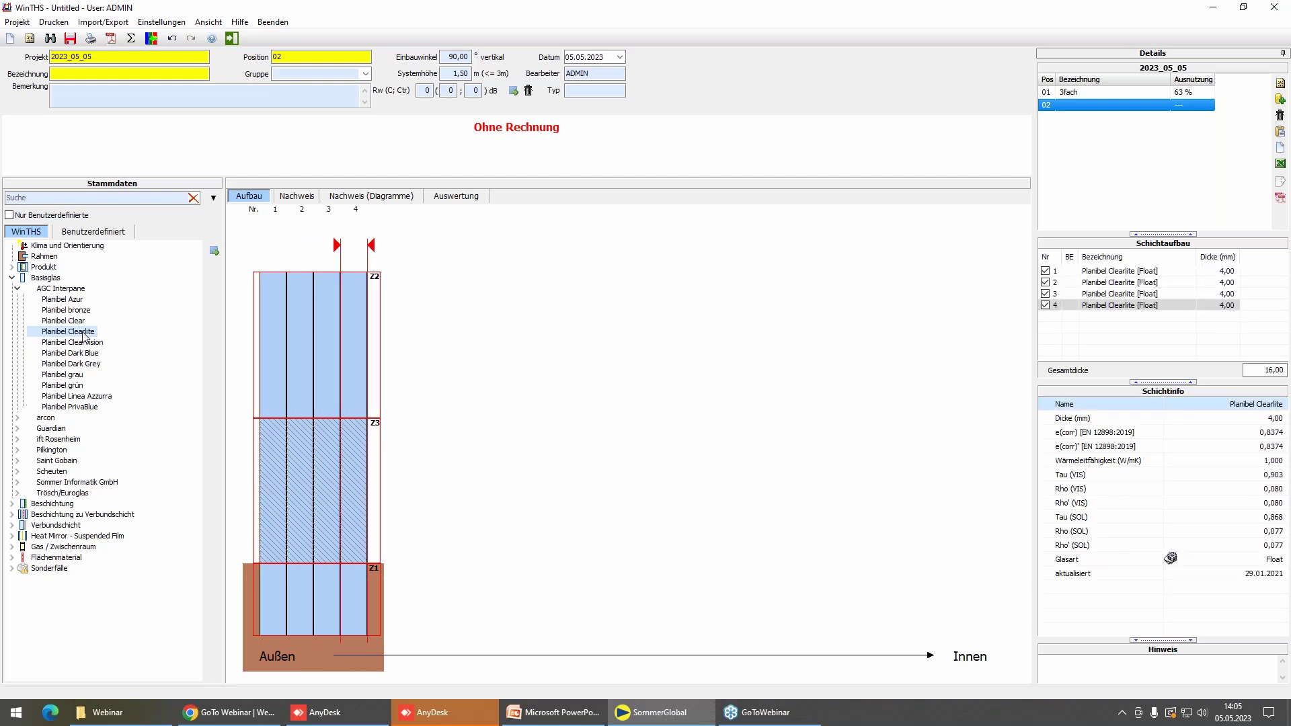
double_click(82, 333)
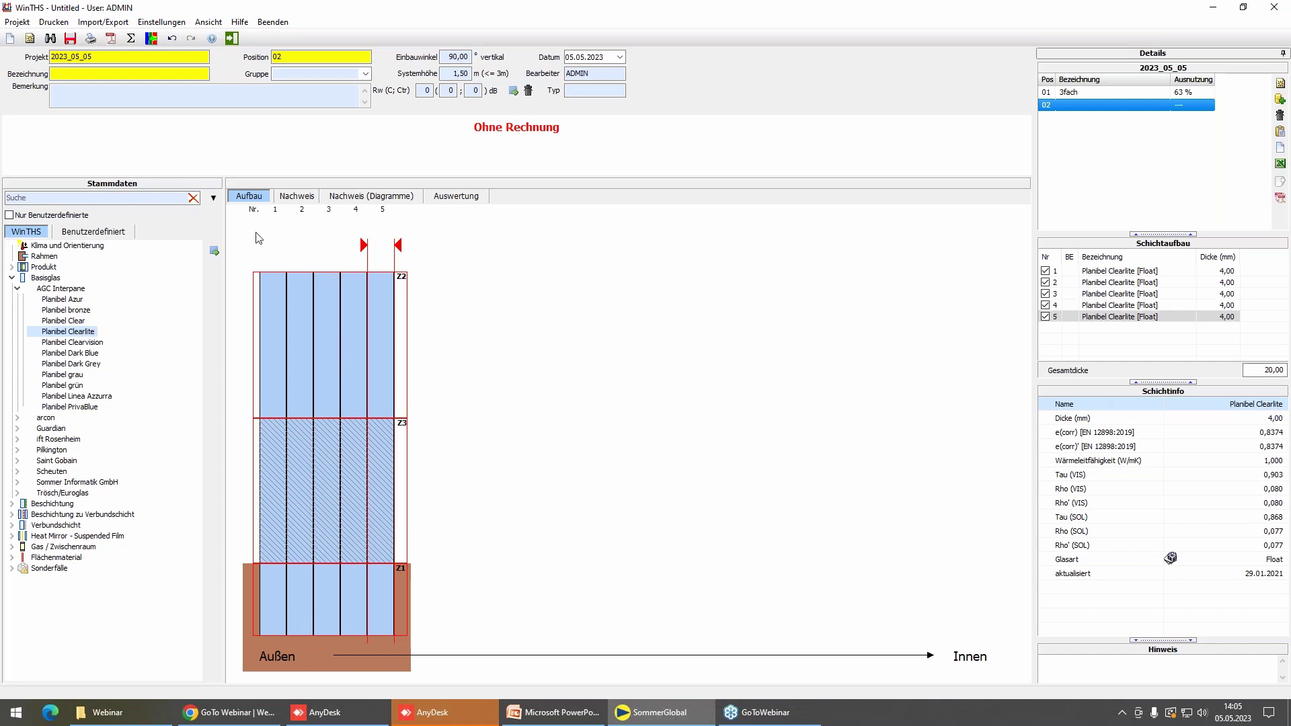
Insert a 90% Argon gas gap between the second and third panes and another between the third and fourth panes.
left_click(12, 278)
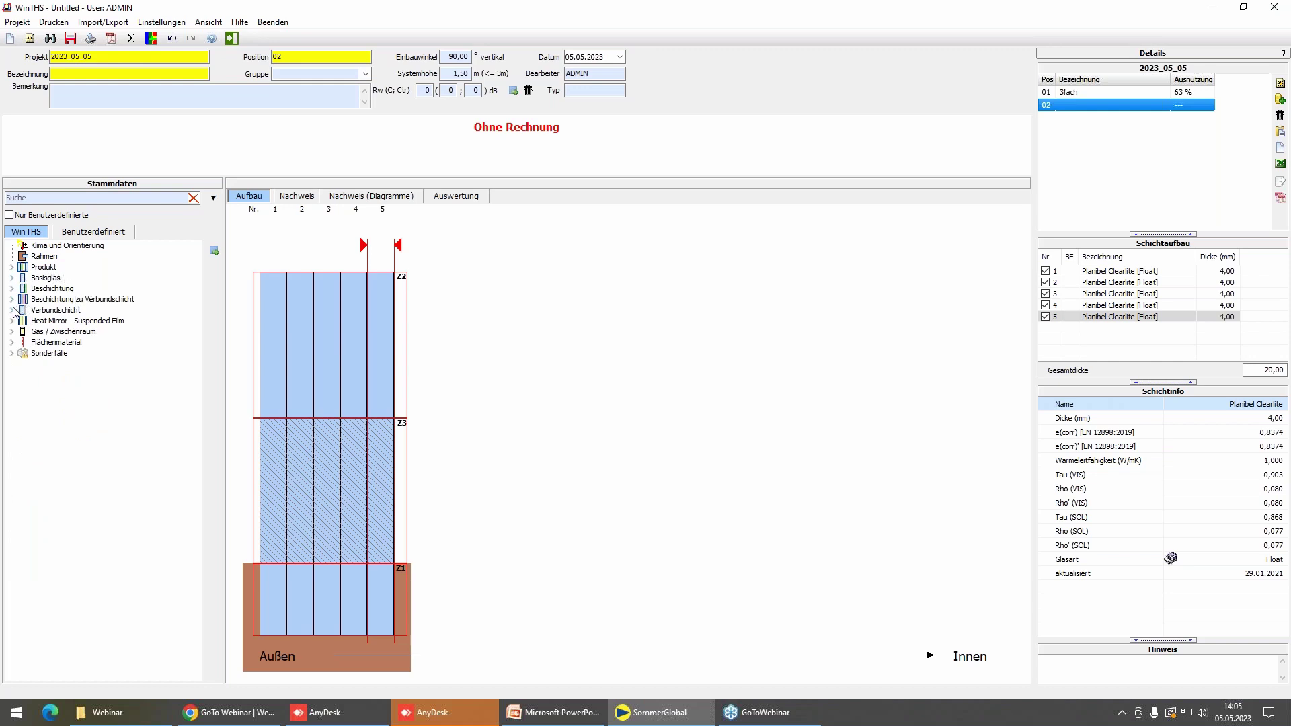
left_click(11, 332)
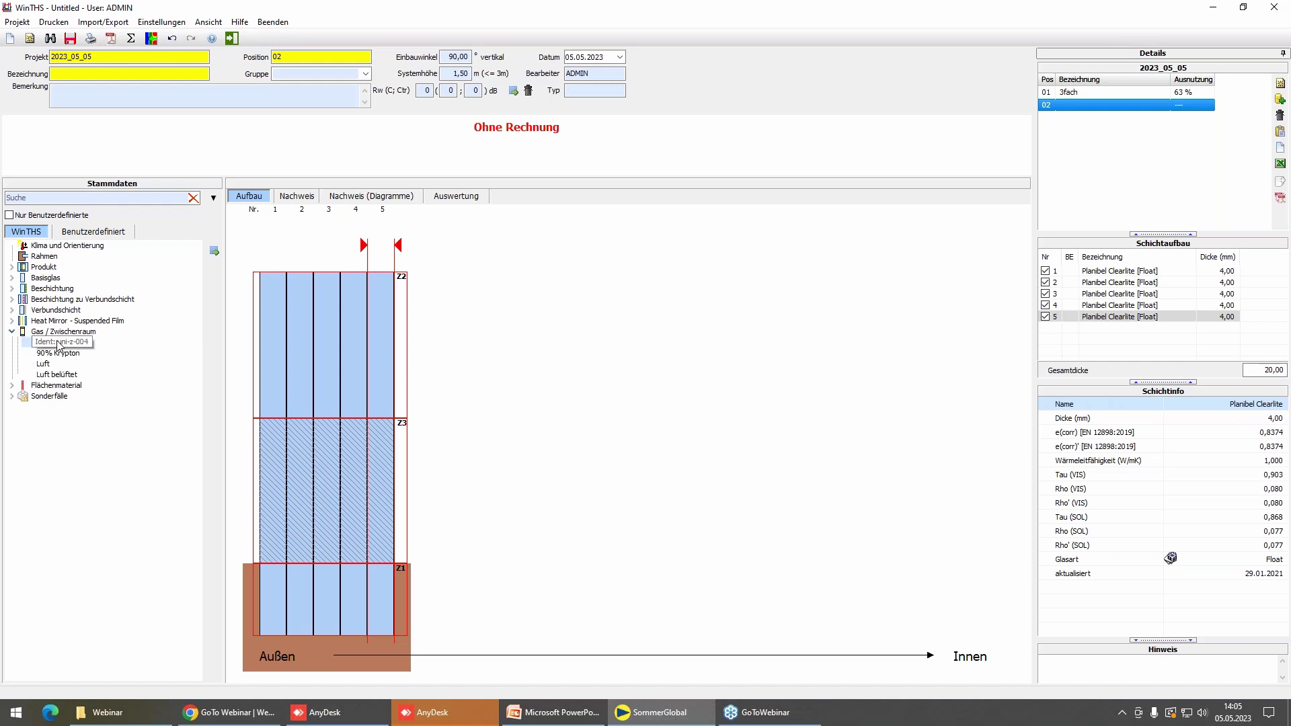
left_click_drag(58, 344, 315, 346)
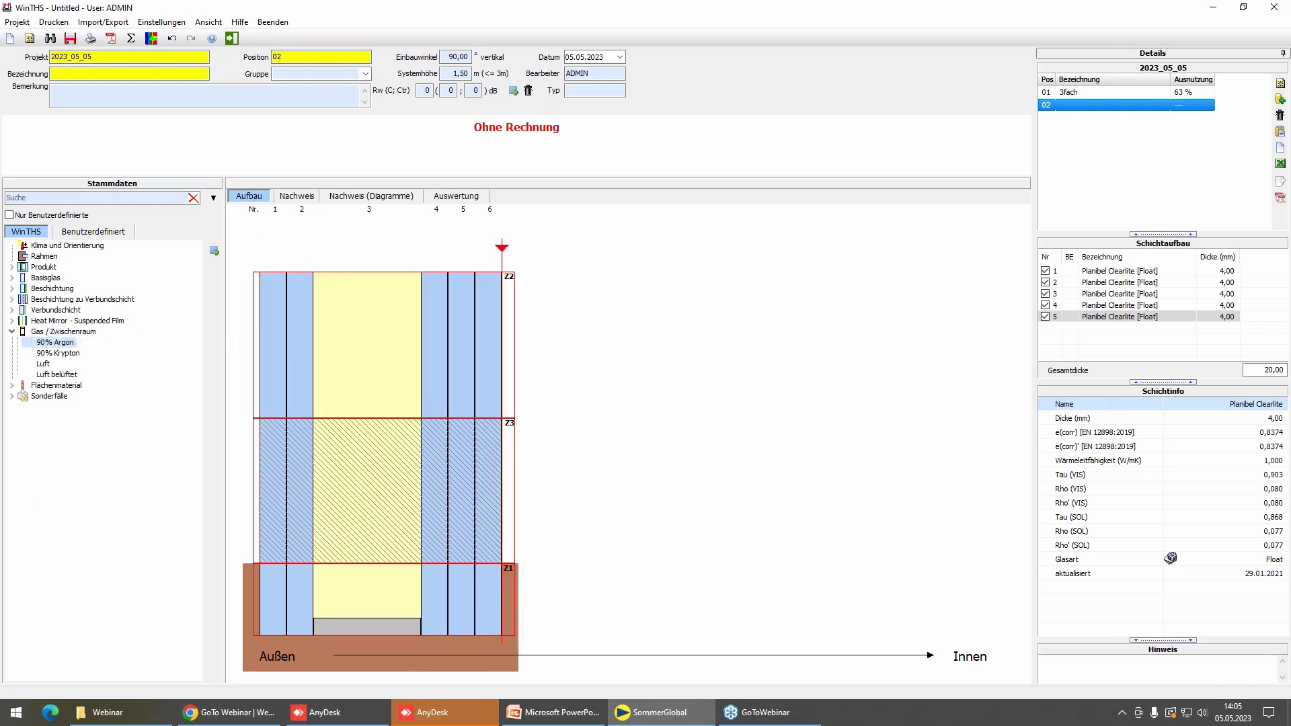
left_click_drag(59, 344, 449, 346)
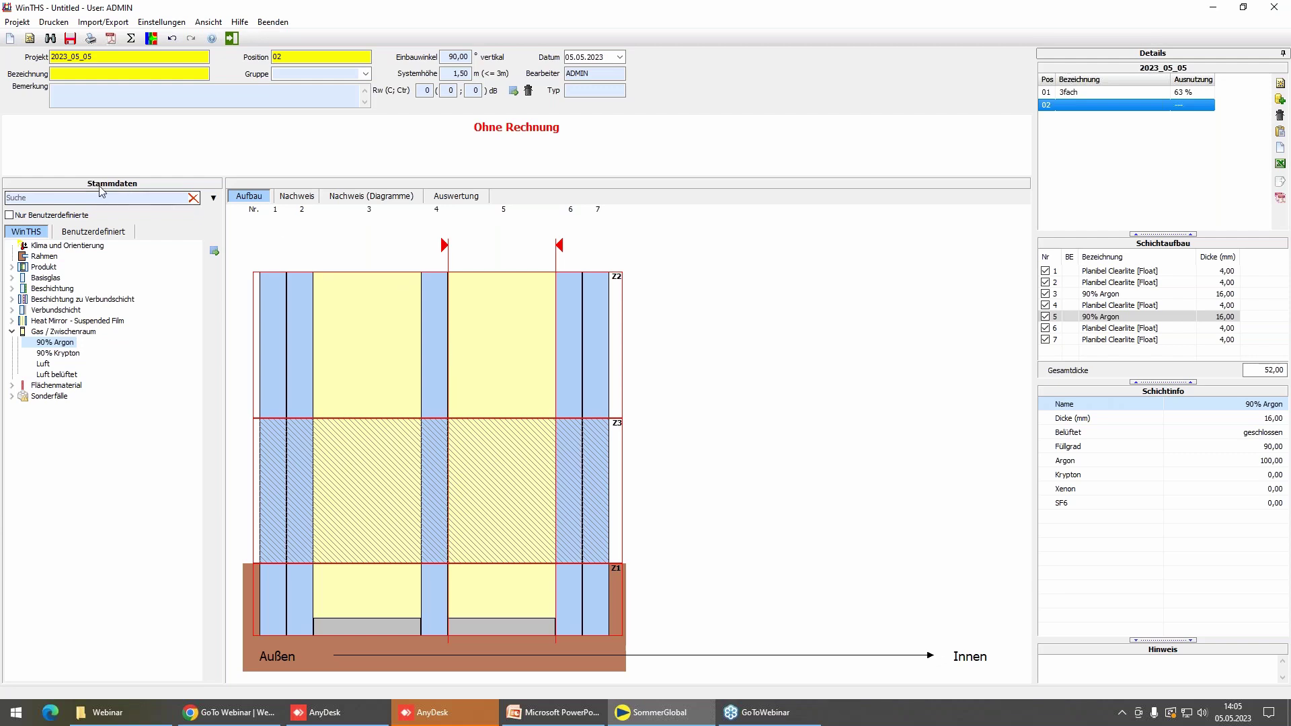
Search the master data for "planicl", add PLANICLEAR as the innermost layer, and remove that layer again.
left_click(55, 201)
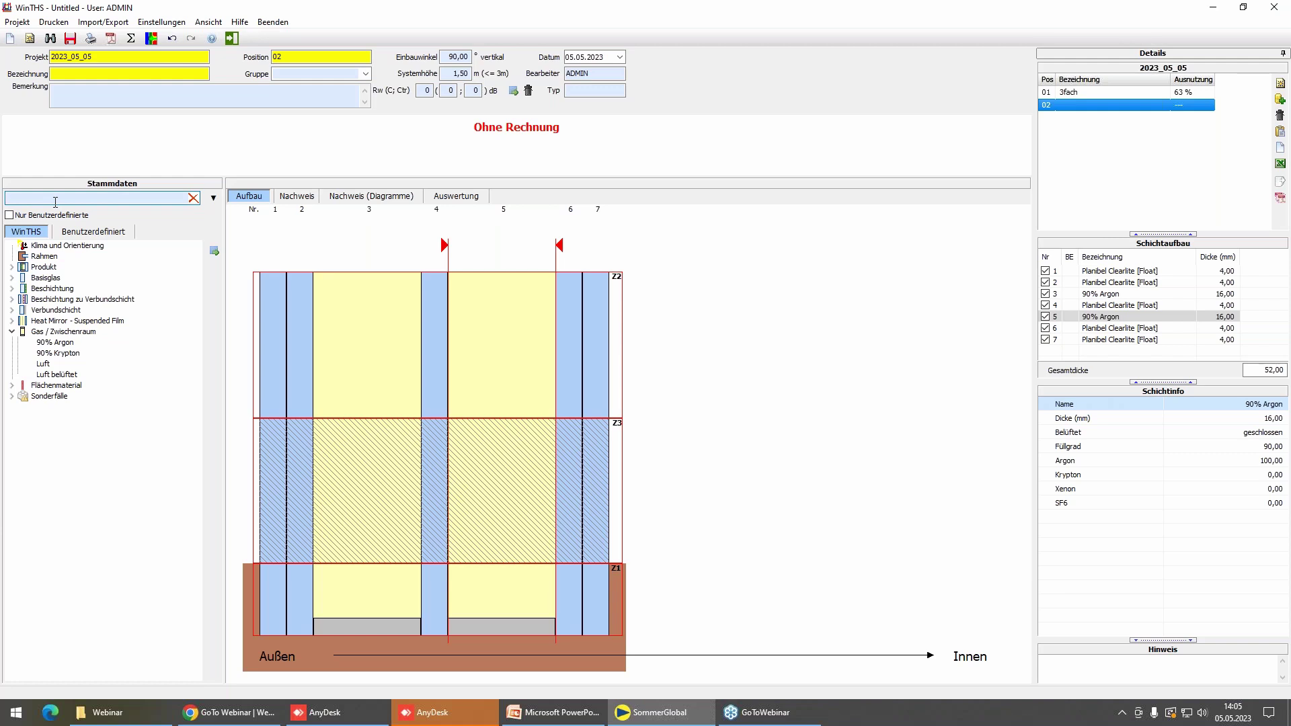
type("planicl")
key("Return")
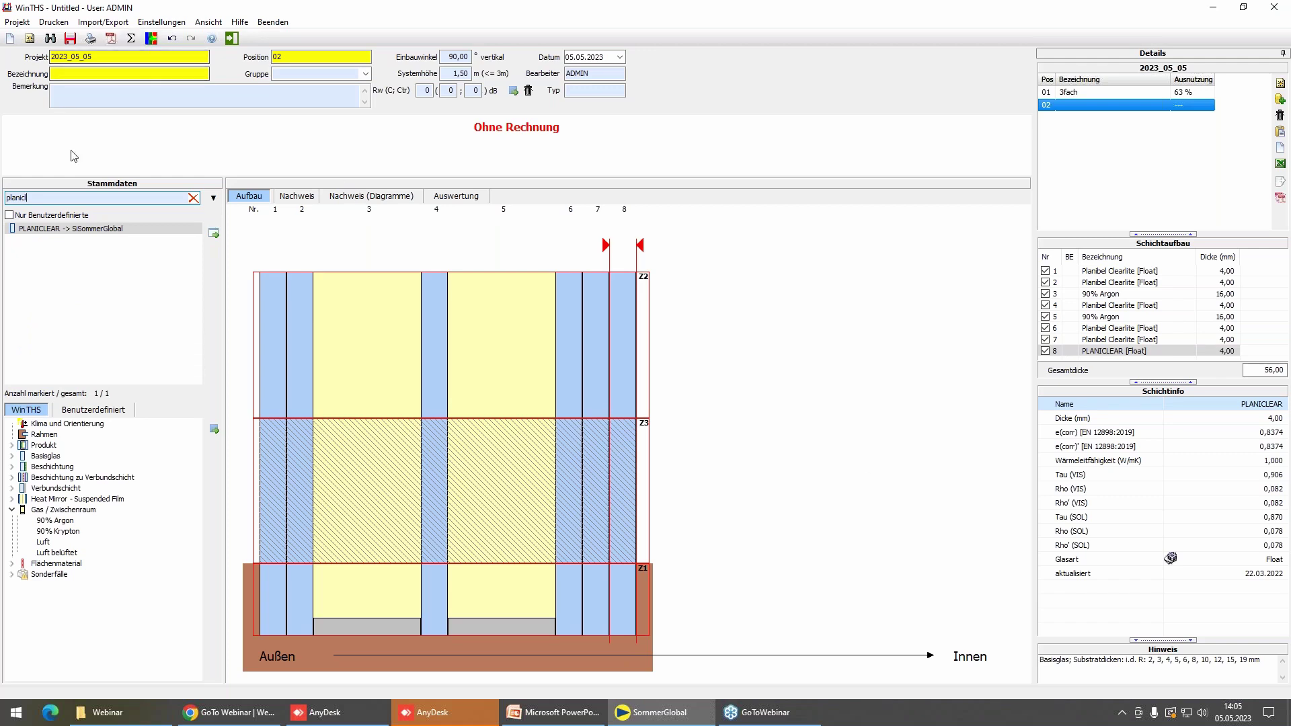
double_click(622, 322)
Search the master data for "iplus" and insert only the iplus 1.0 (εn=1%) coating on the inner side of the second argon gap.
double_click(13, 198)
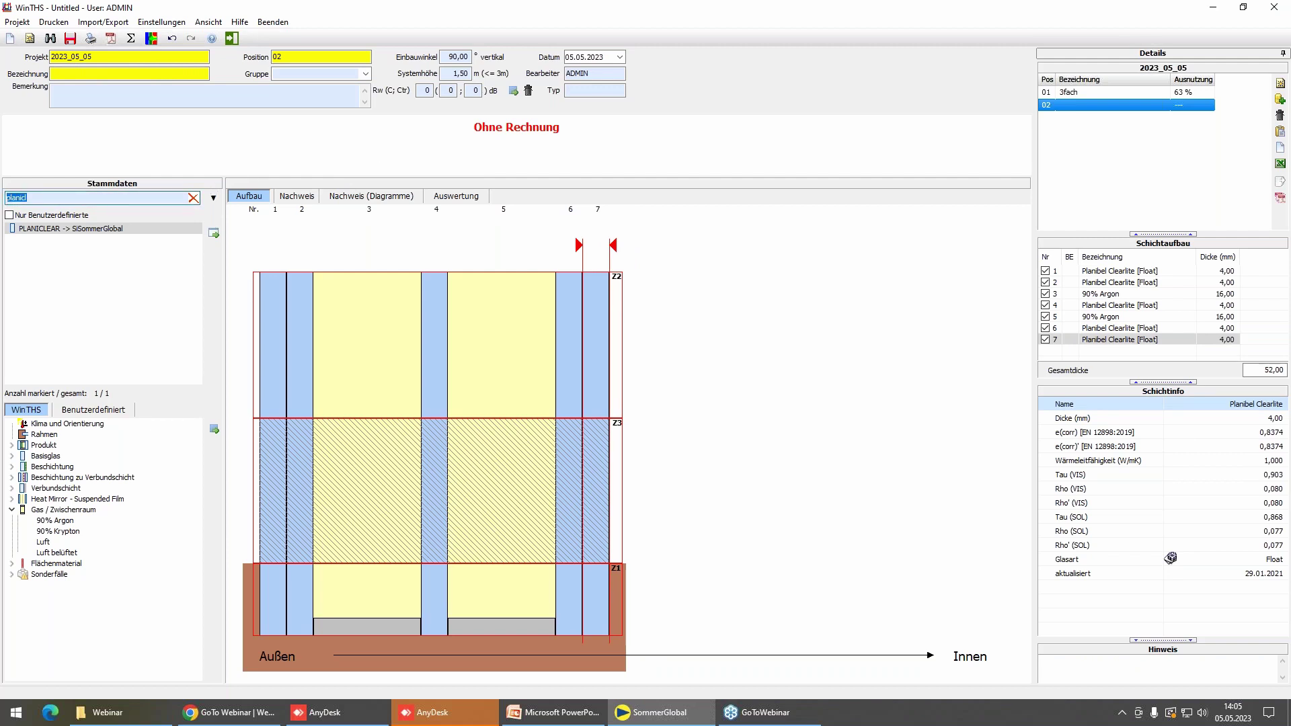
type("iplus")
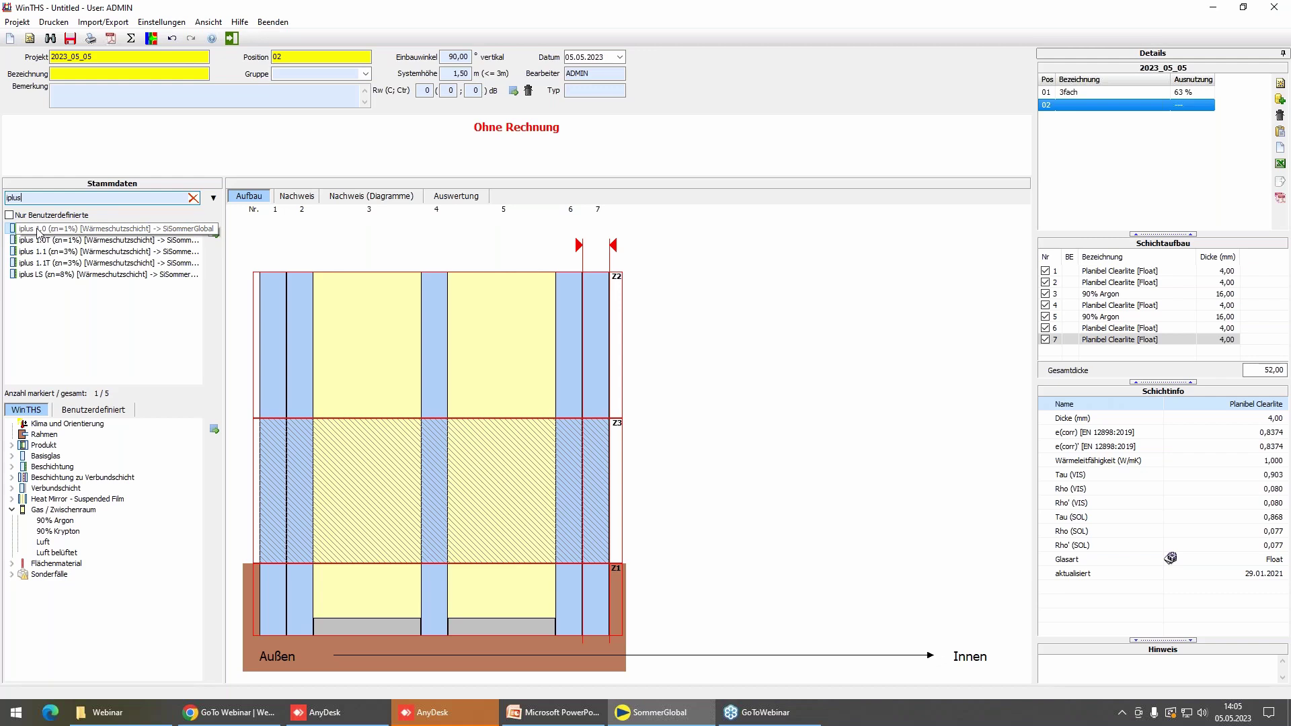
mouse_move(39, 232)
left_mouse_down()
mouse_move(369, 242)
mouse_move(546, 316)
left_mouse_up()
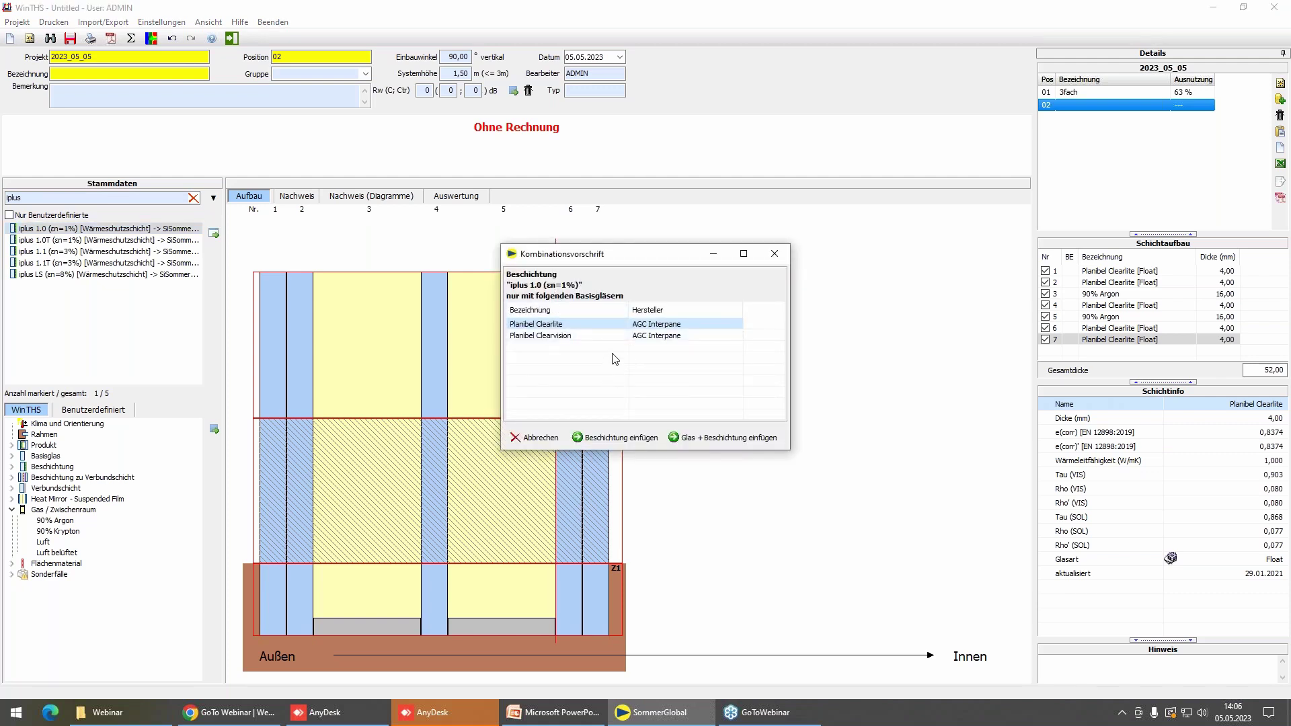
left_click(628, 439)
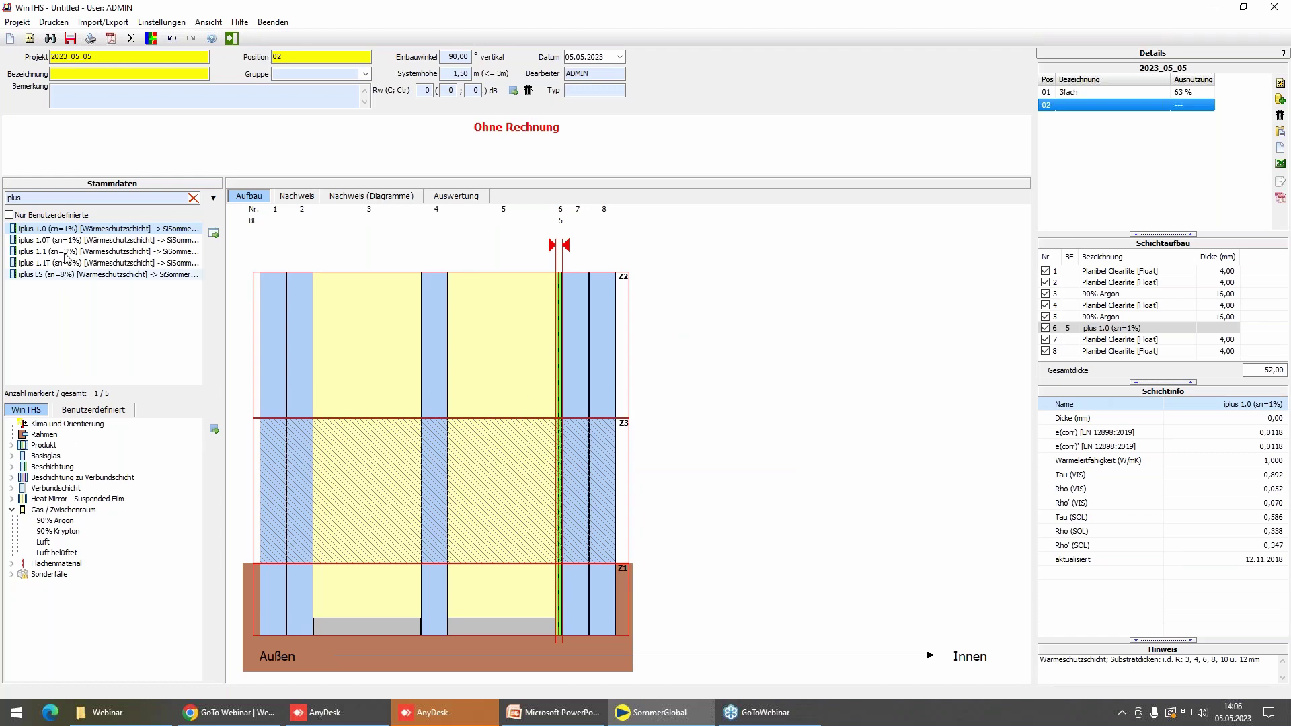
Search for "saflex" and place Saflex Clear films between the two outermost panes and between the two innermost panes.
double_click(21, 198)
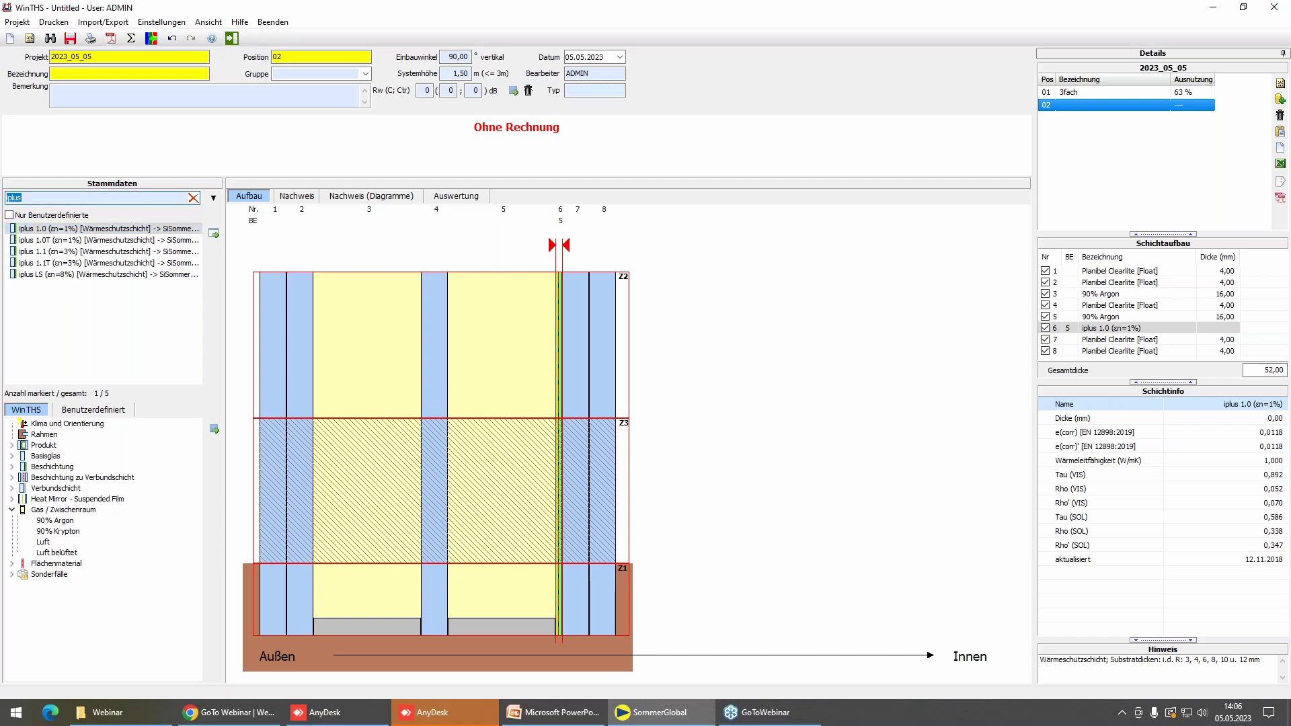
type("safe")
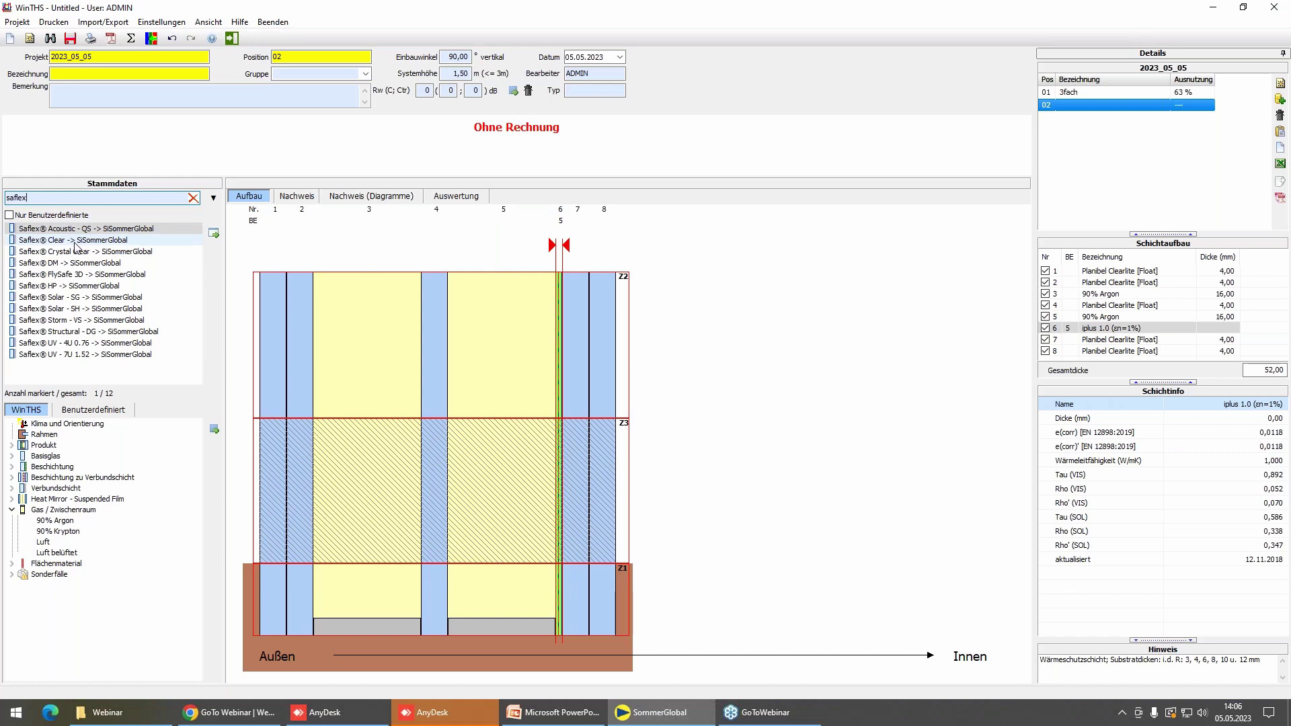
left_click_drag(75, 247, 293, 313)
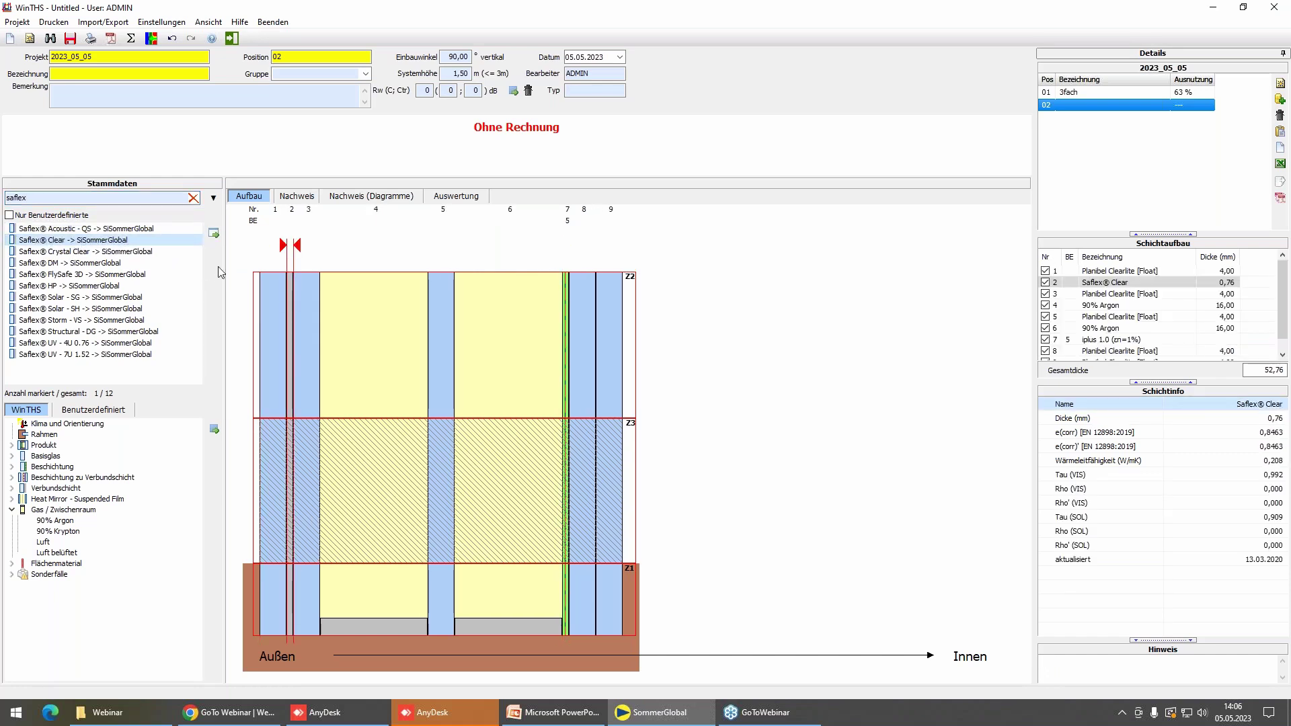
double_click(98, 243)
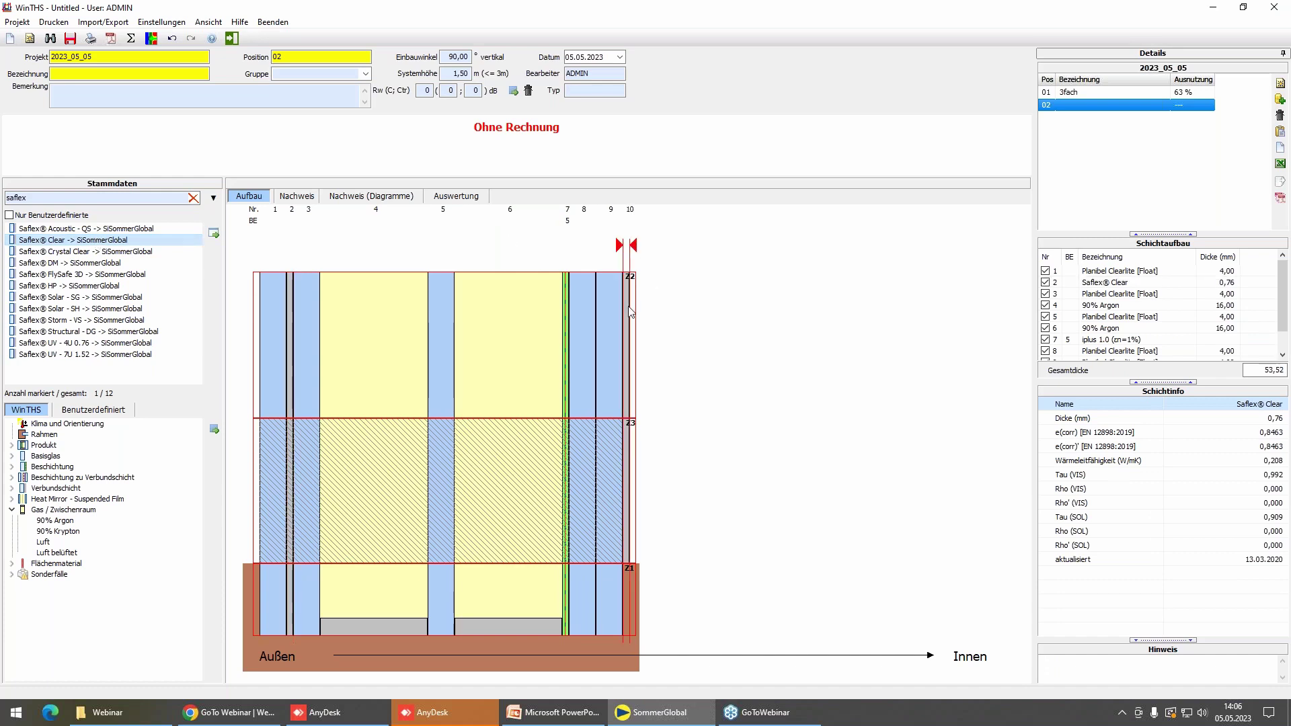
mouse_move(633, 306)
left_mouse_down()
mouse_move(557, 357)
mouse_move(604, 348)
left_mouse_up()
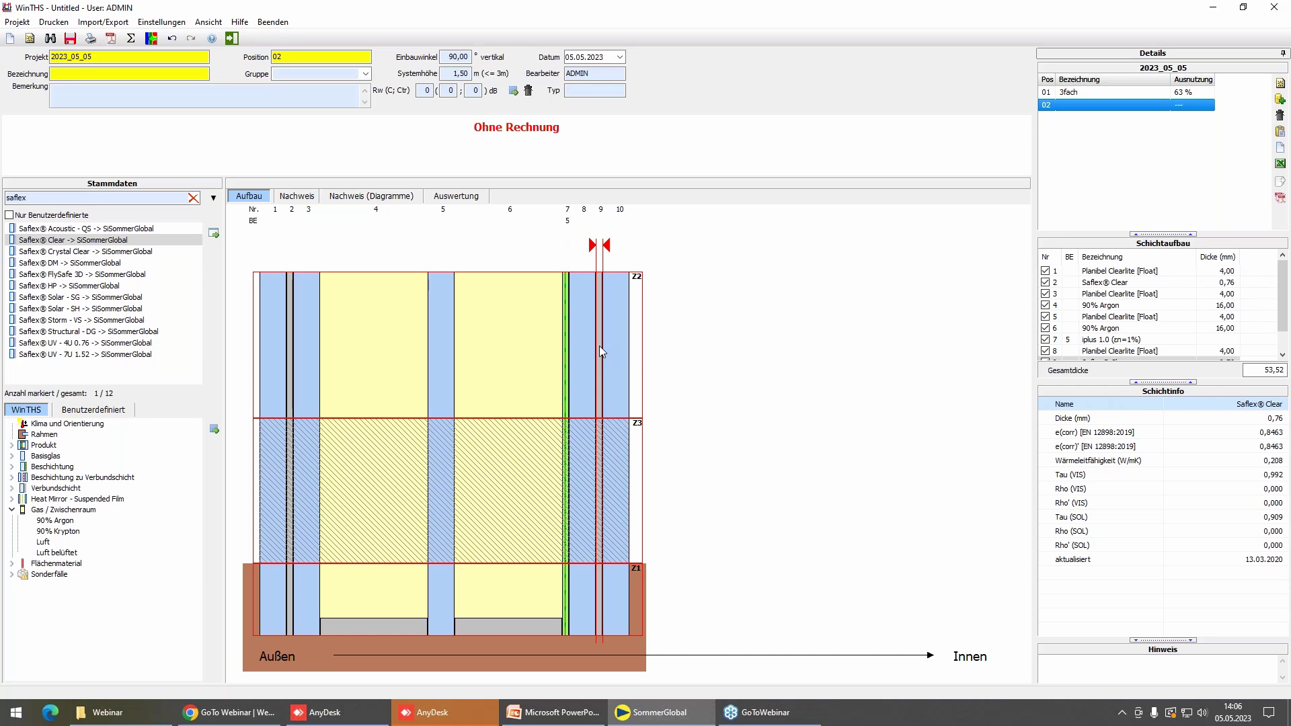
Set the thickness of both 90% Argon gaps to 14 mm.
left_click(406, 320)
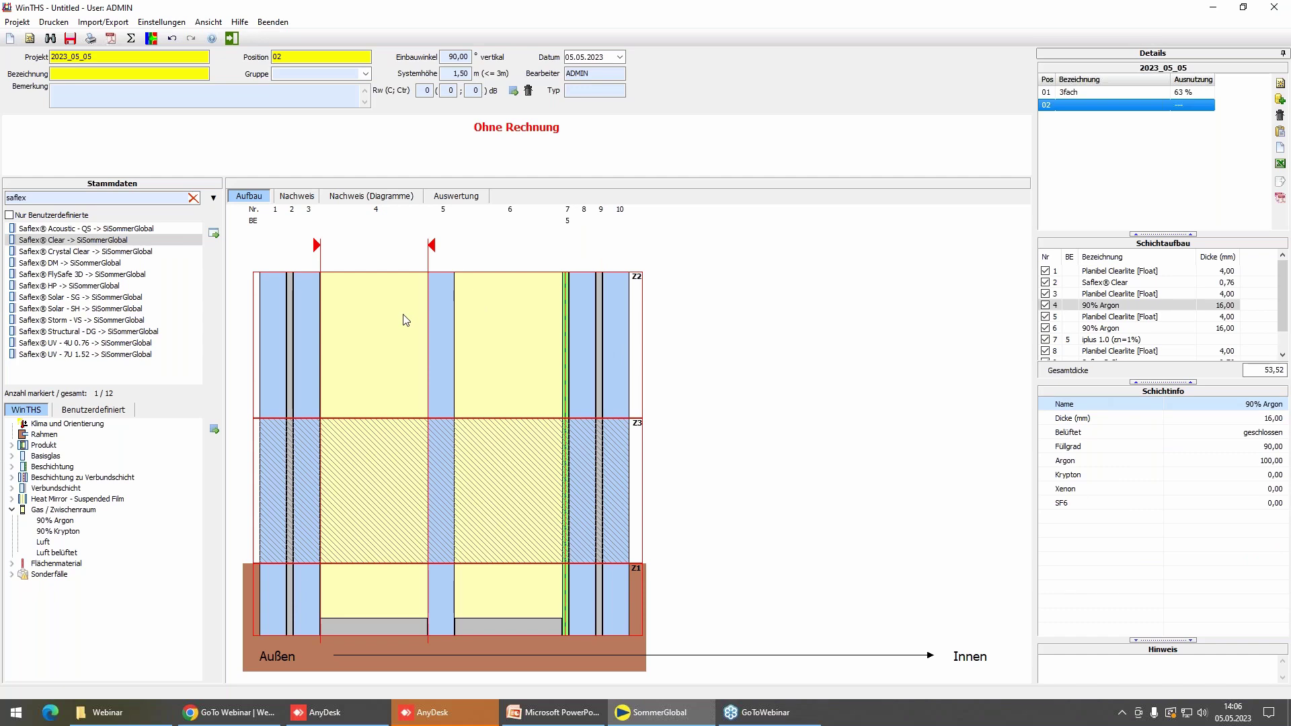
double_click(406, 320)
key("End")
left_click(421, 292)
key("Return")
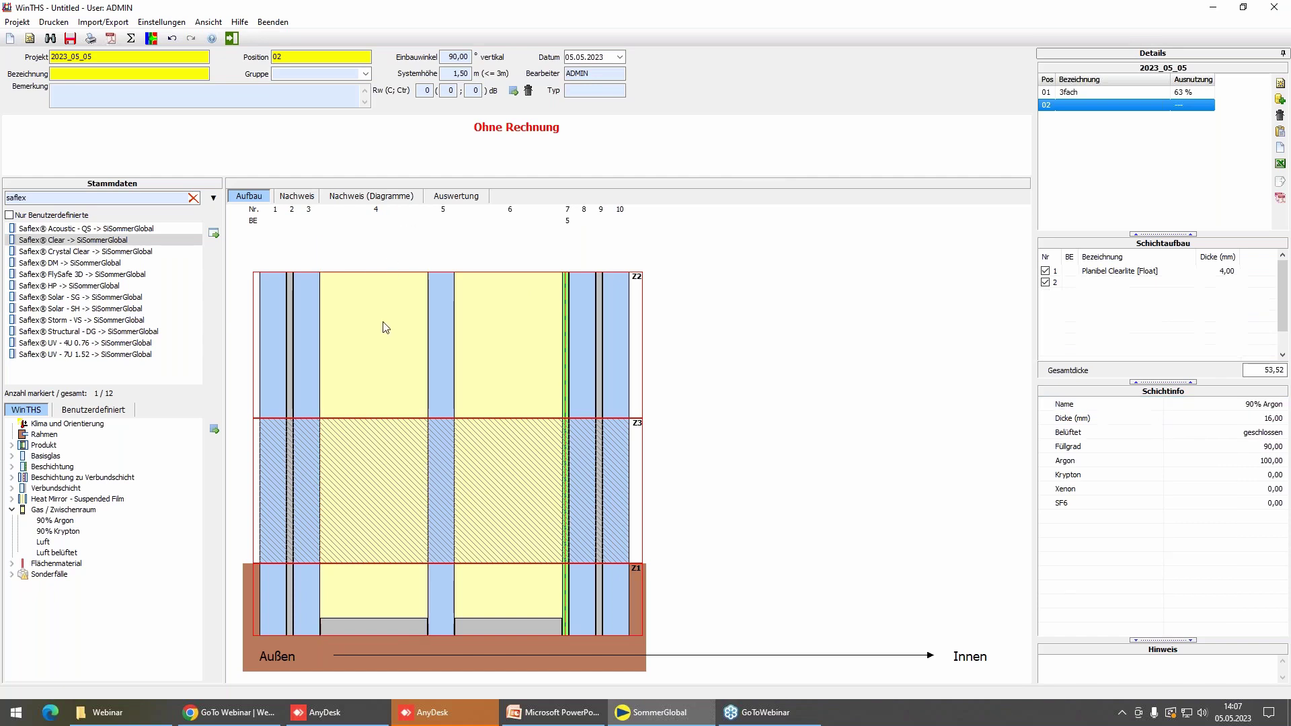
left_click(407, 230)
type("14")
key("Return")
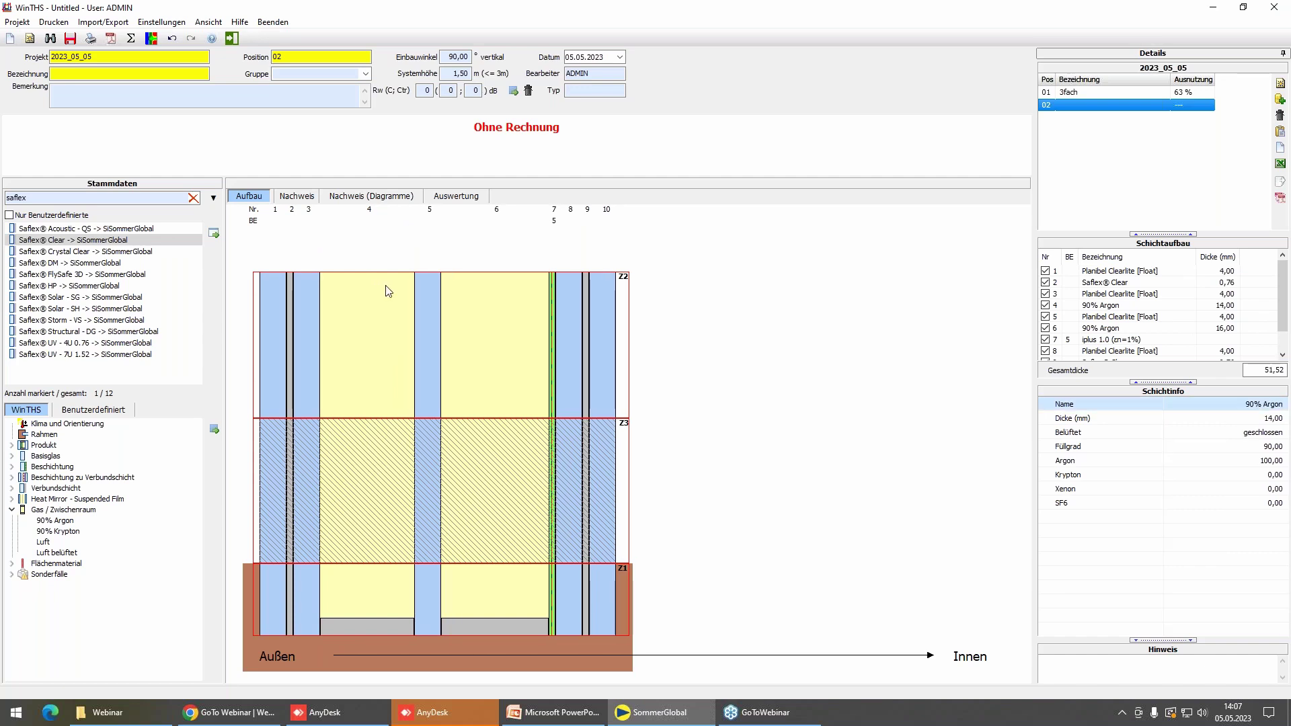
left_click(498, 321)
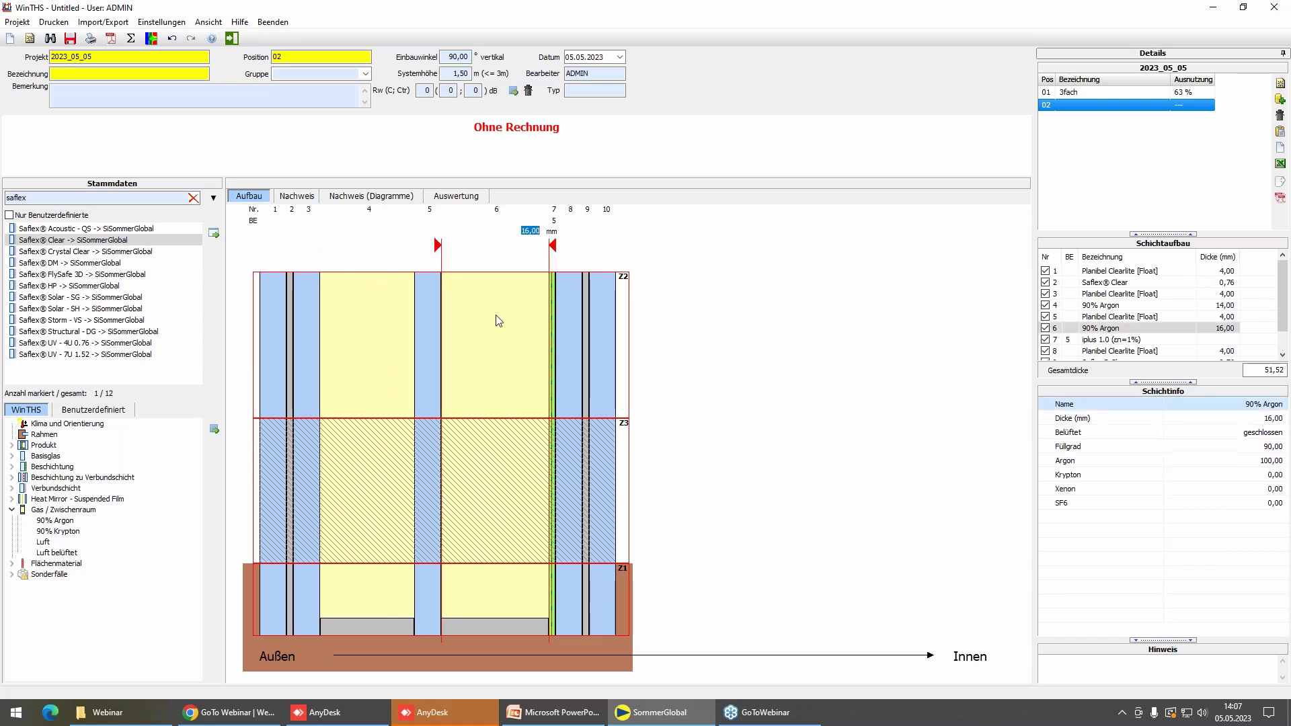
type("1")
key("Return")
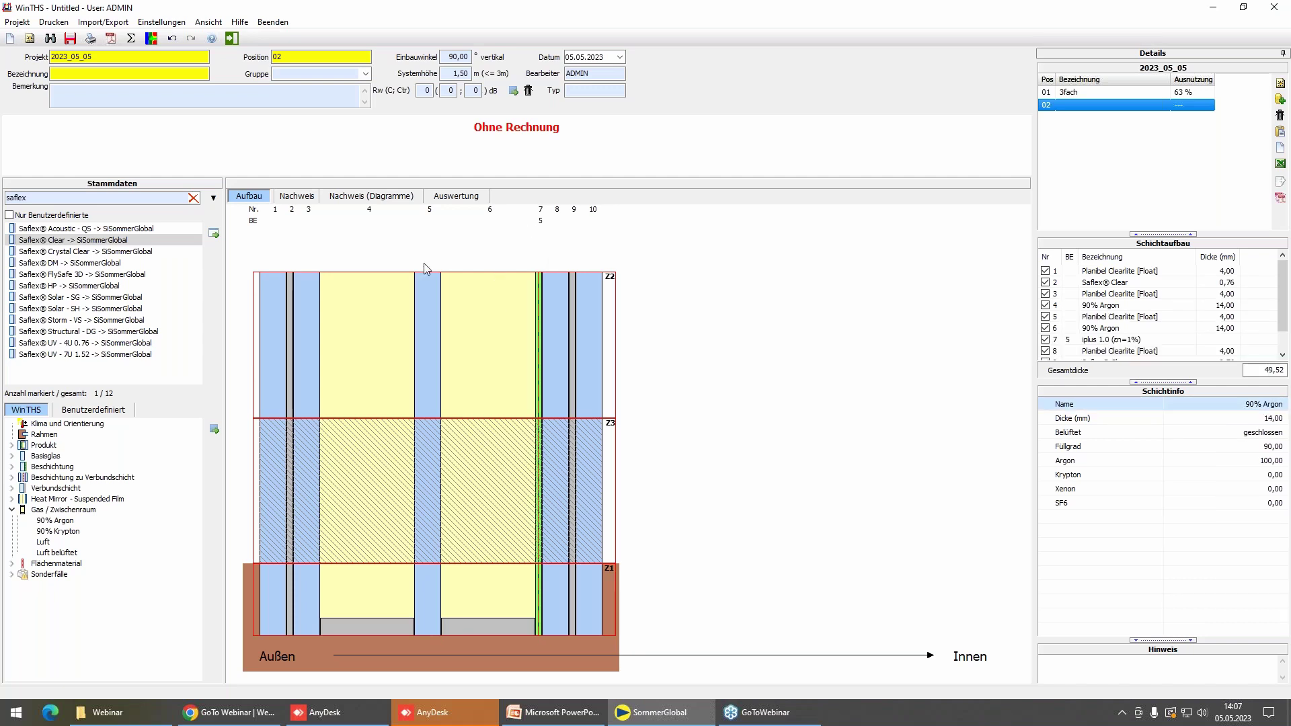
Set the thickness of the middle Planibel Clearlite pane to 6 mm.
left_click(421, 308)
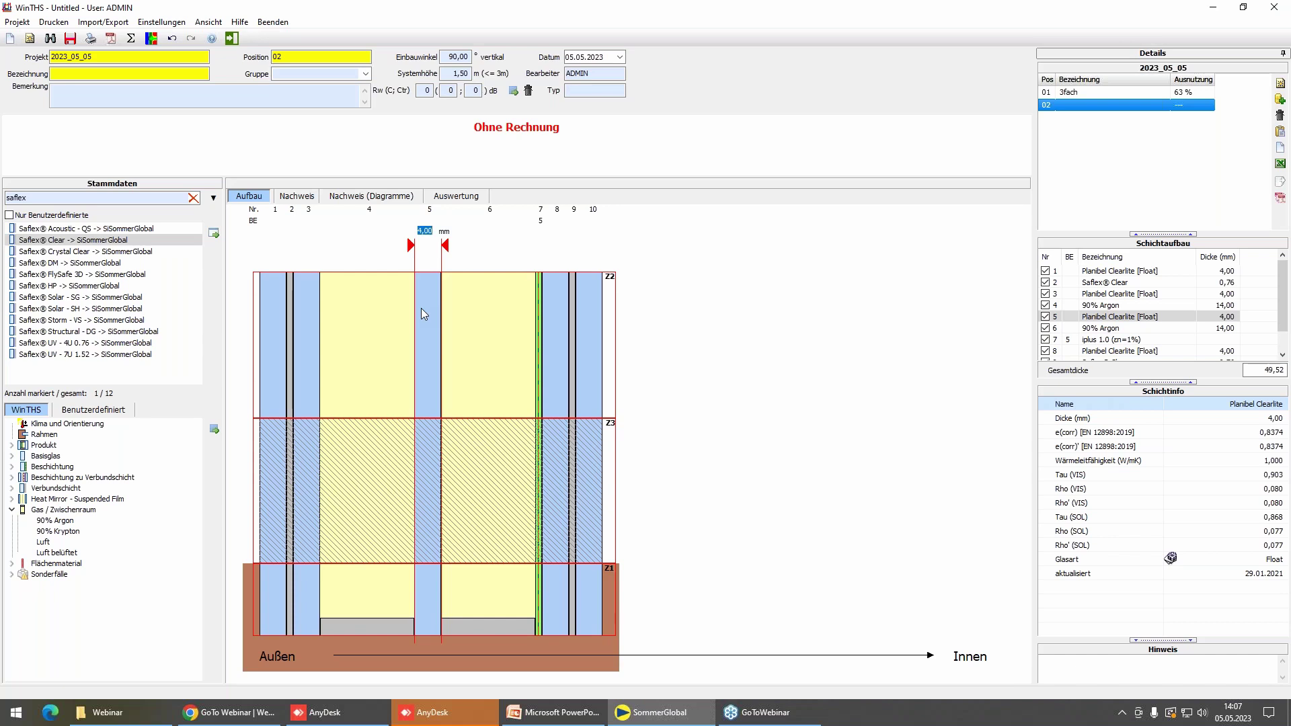
type("6")
key("Return")
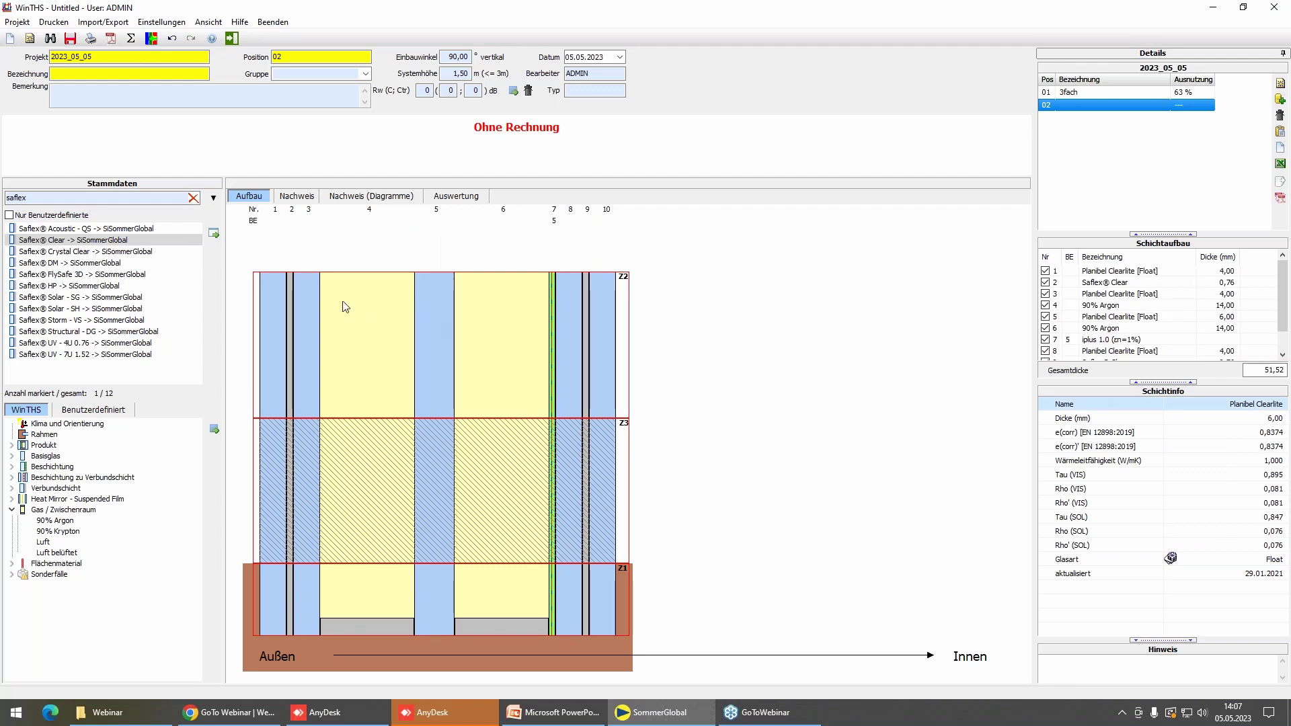
Check which thicknesses are available for the Saflex Clear film in the outer laminate.
left_click(288, 320)
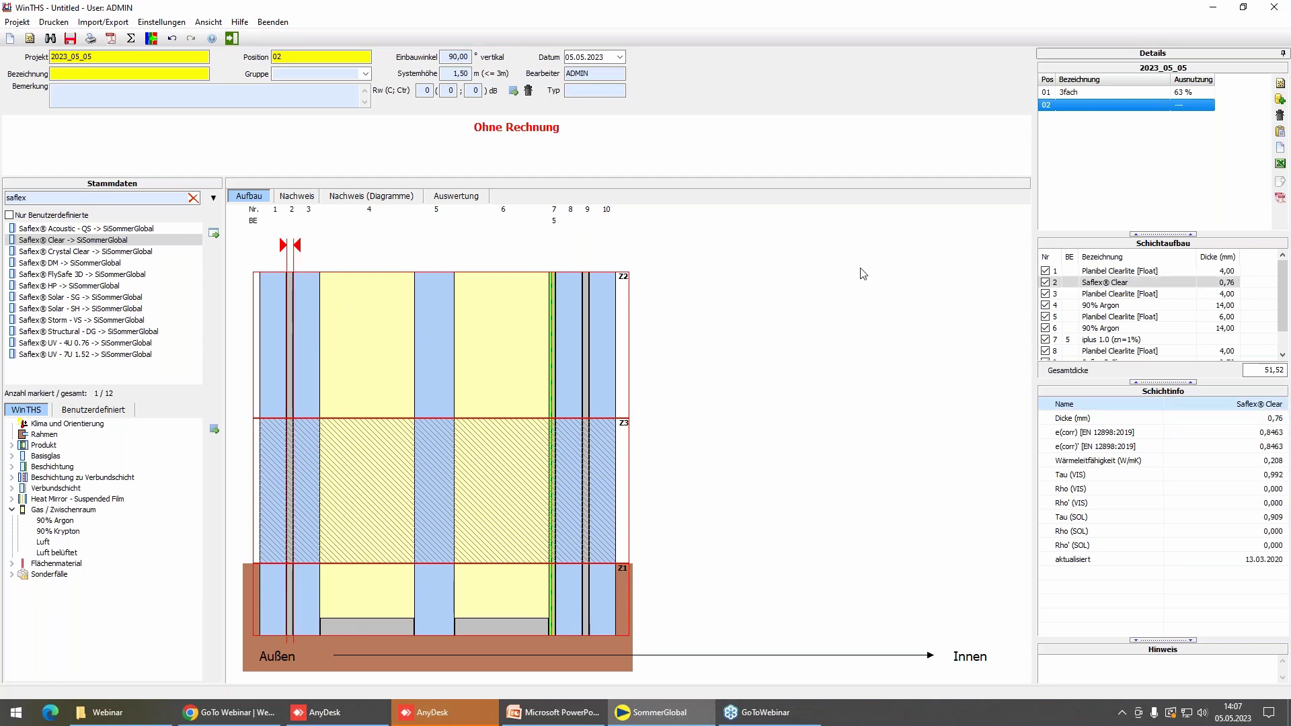
double_click(291, 333)
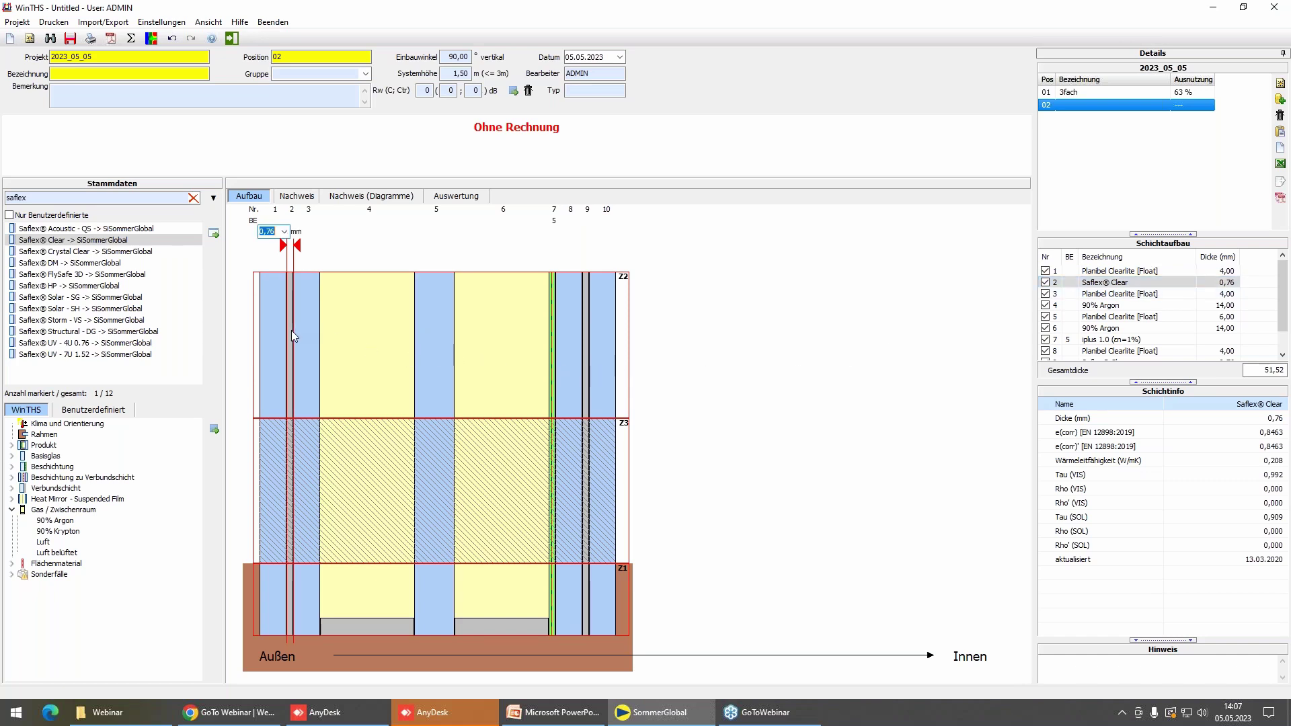
left_click(285, 231)
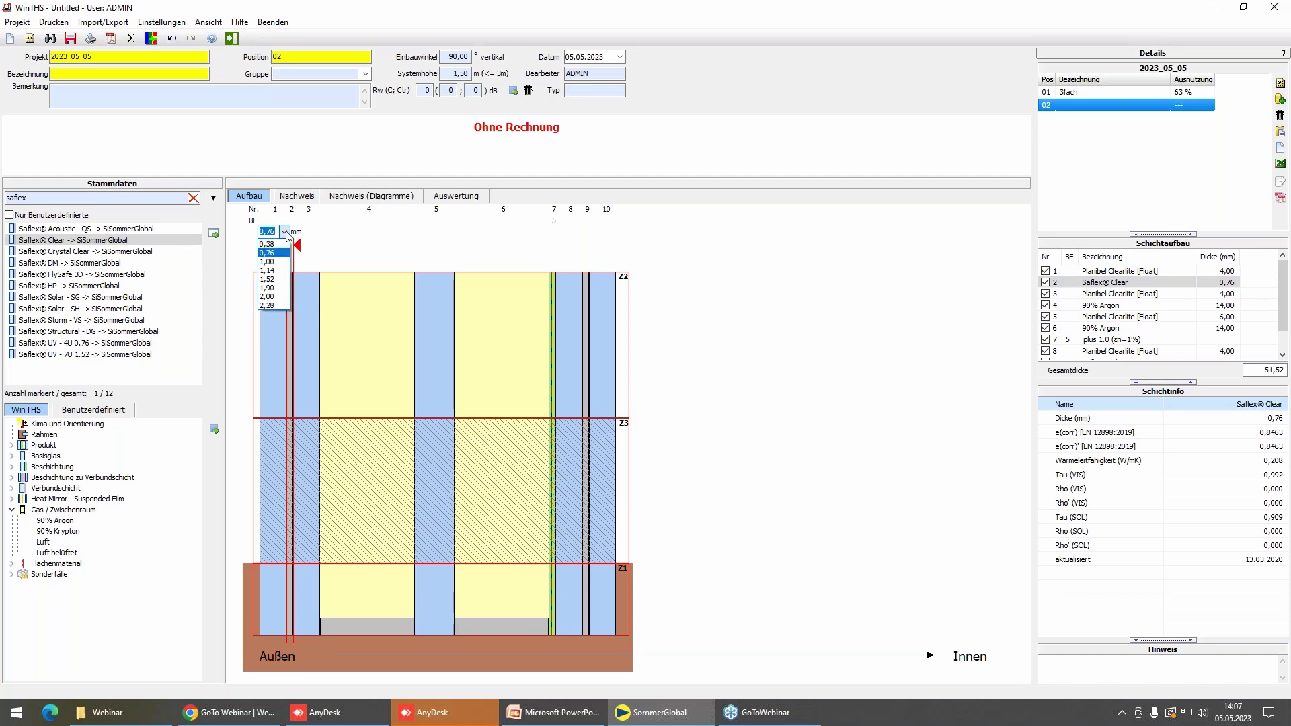
left_click(443, 243)
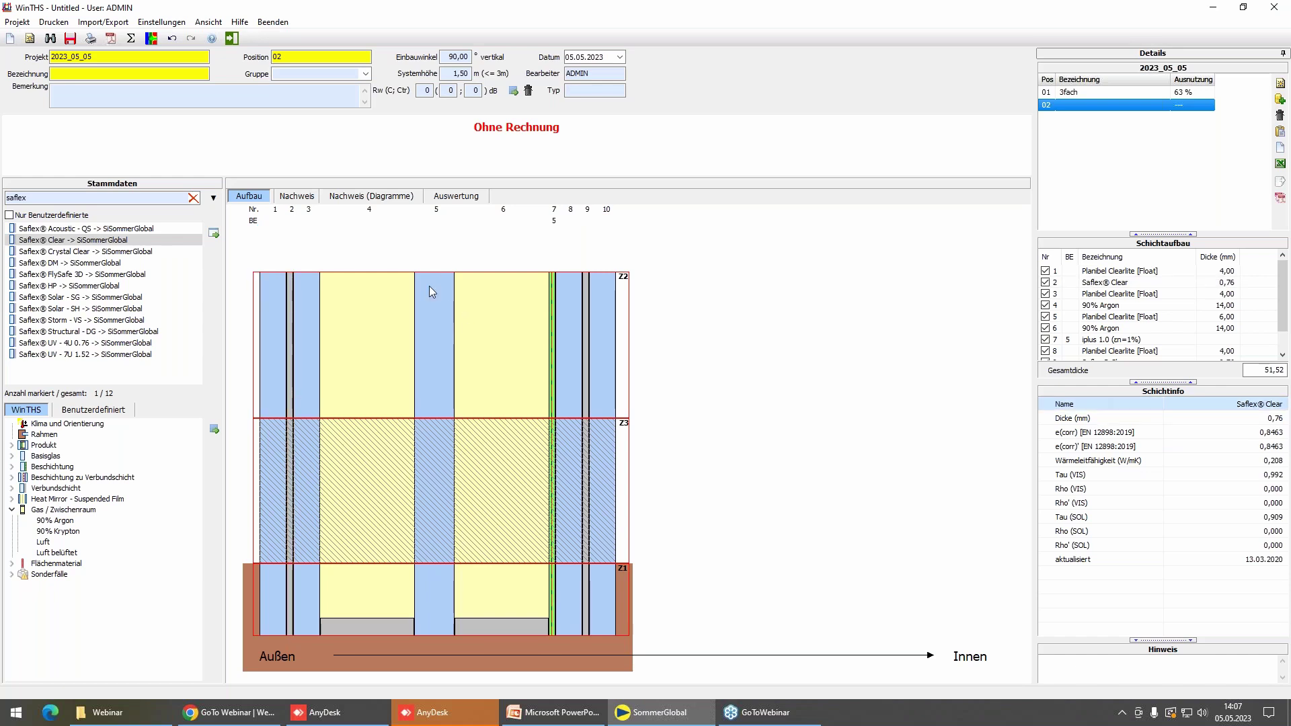
Clear the master data search, open the climate and orientation settings, and search the location database for "rosenheim".
left_click(193, 197)
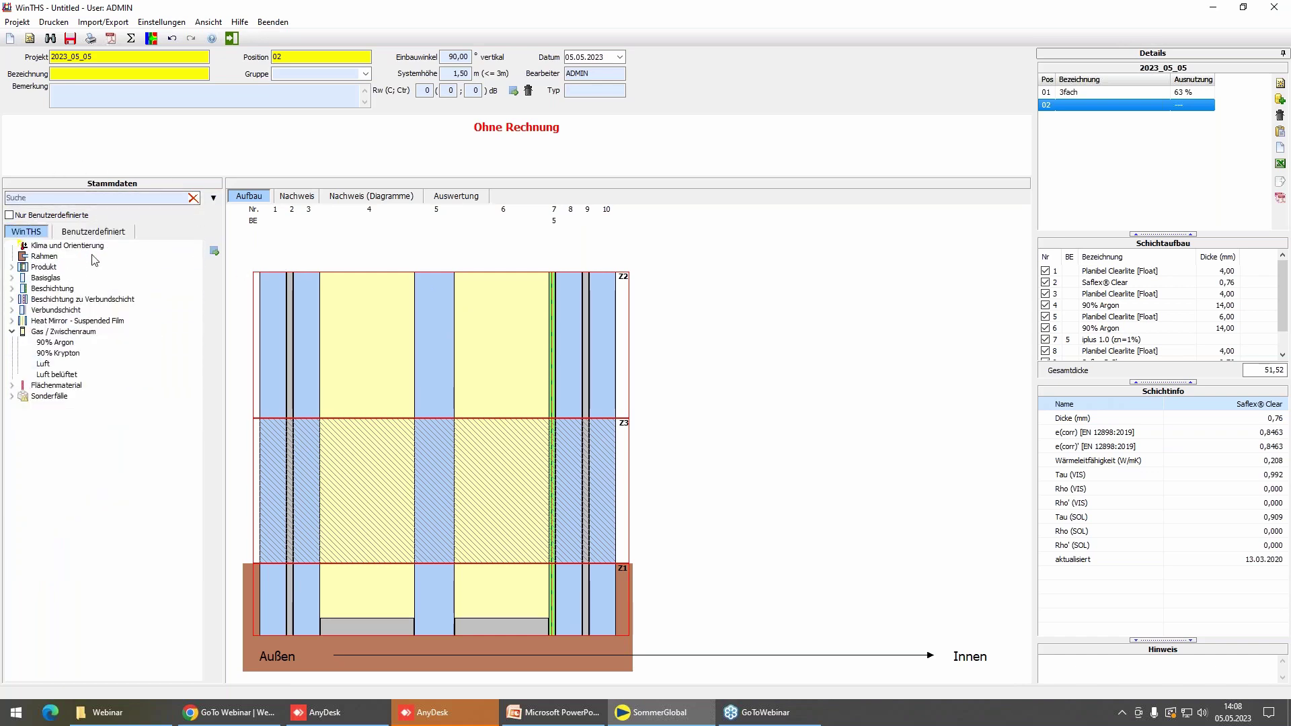
double_click(56, 246)
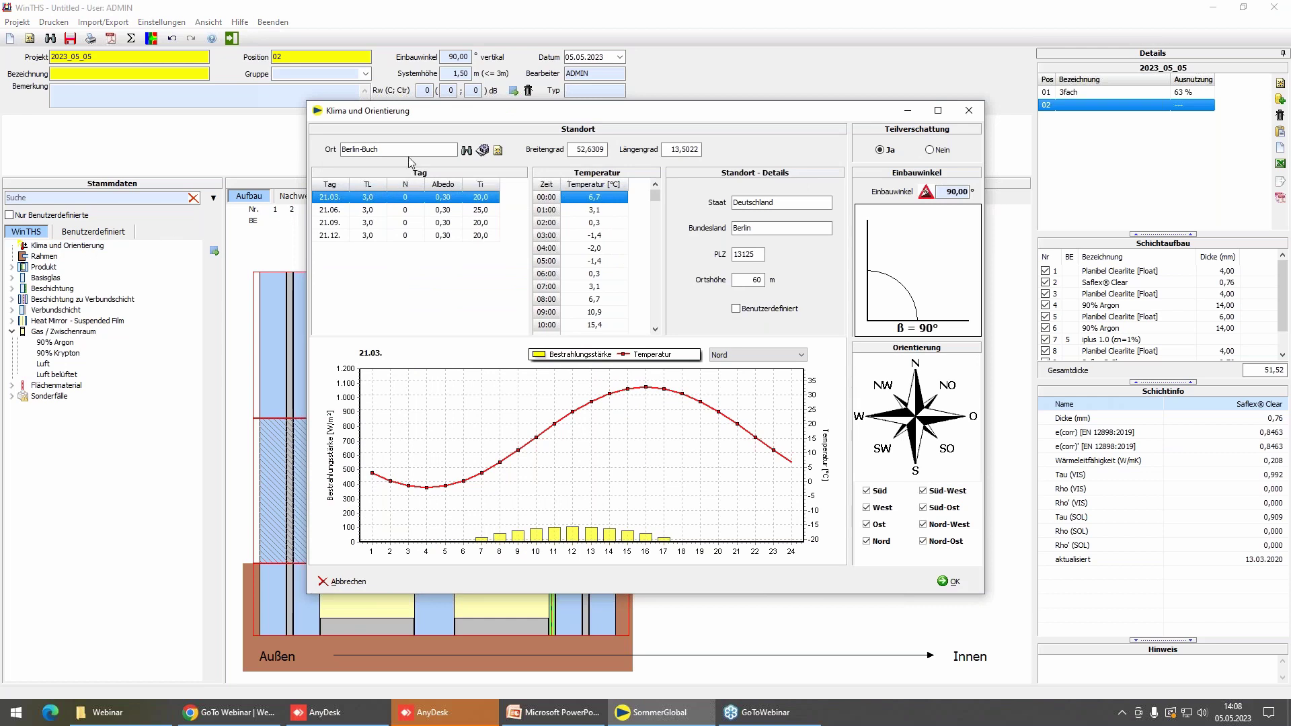
left_click(466, 151)
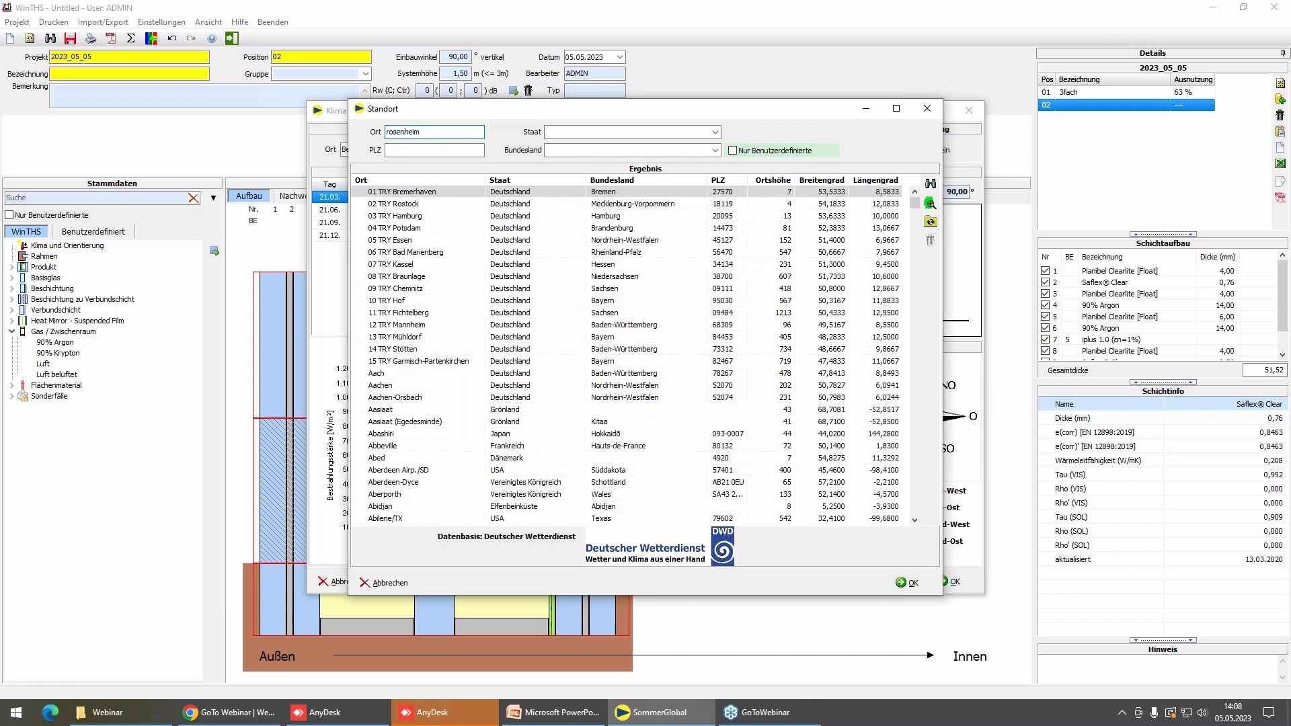
left_click(931, 184)
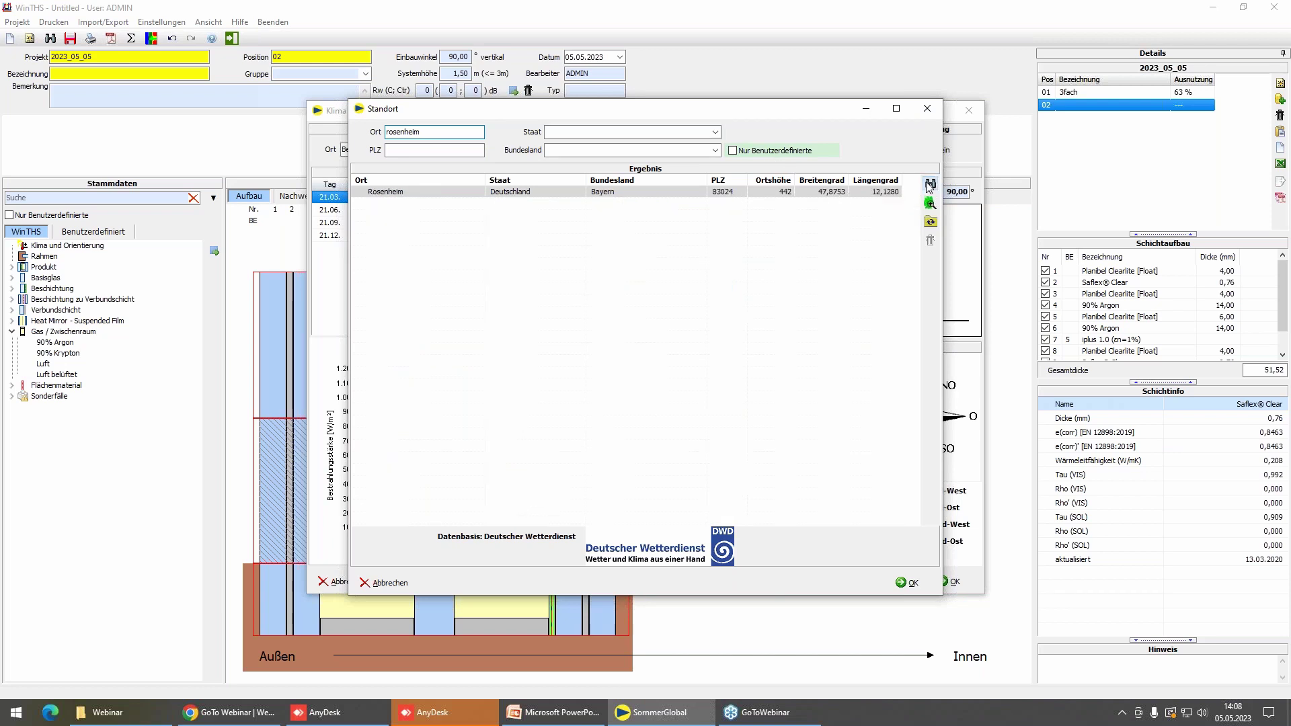
left_click(399, 194)
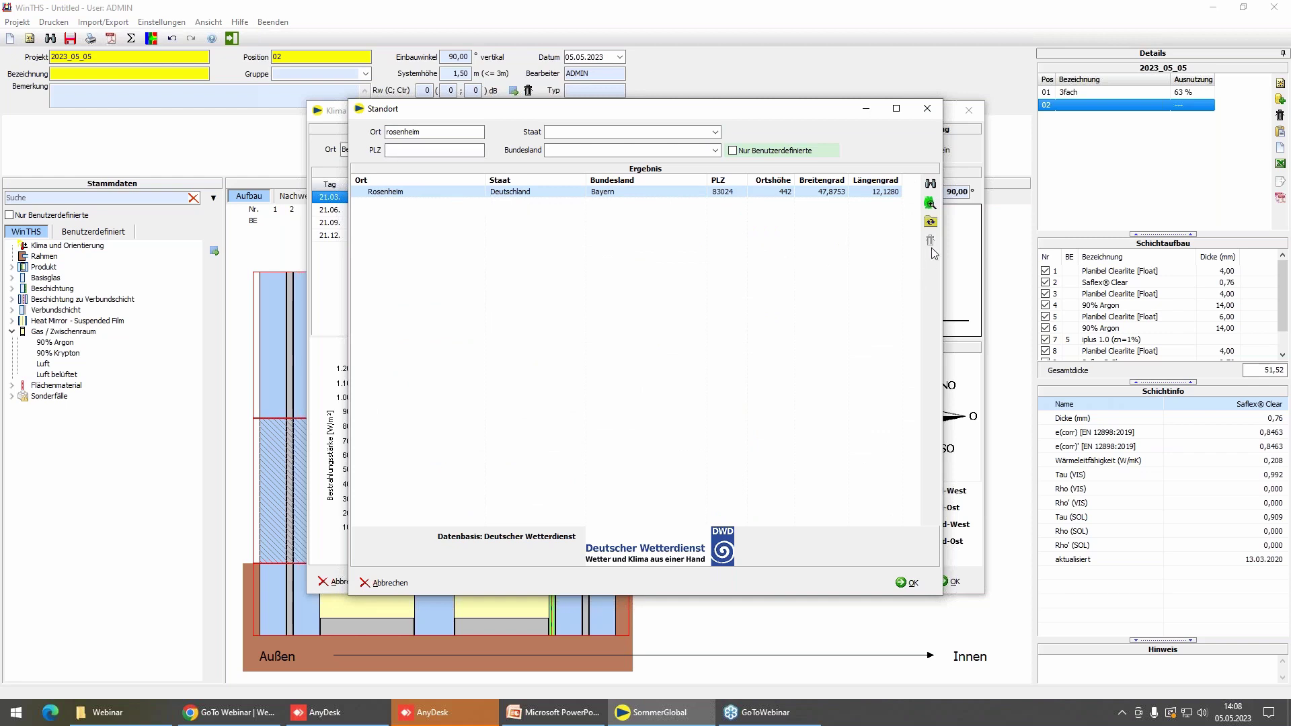
Show the Rosenheim location in Google Maps and examine where it lies within the surrounding region.
left_click(929, 204)
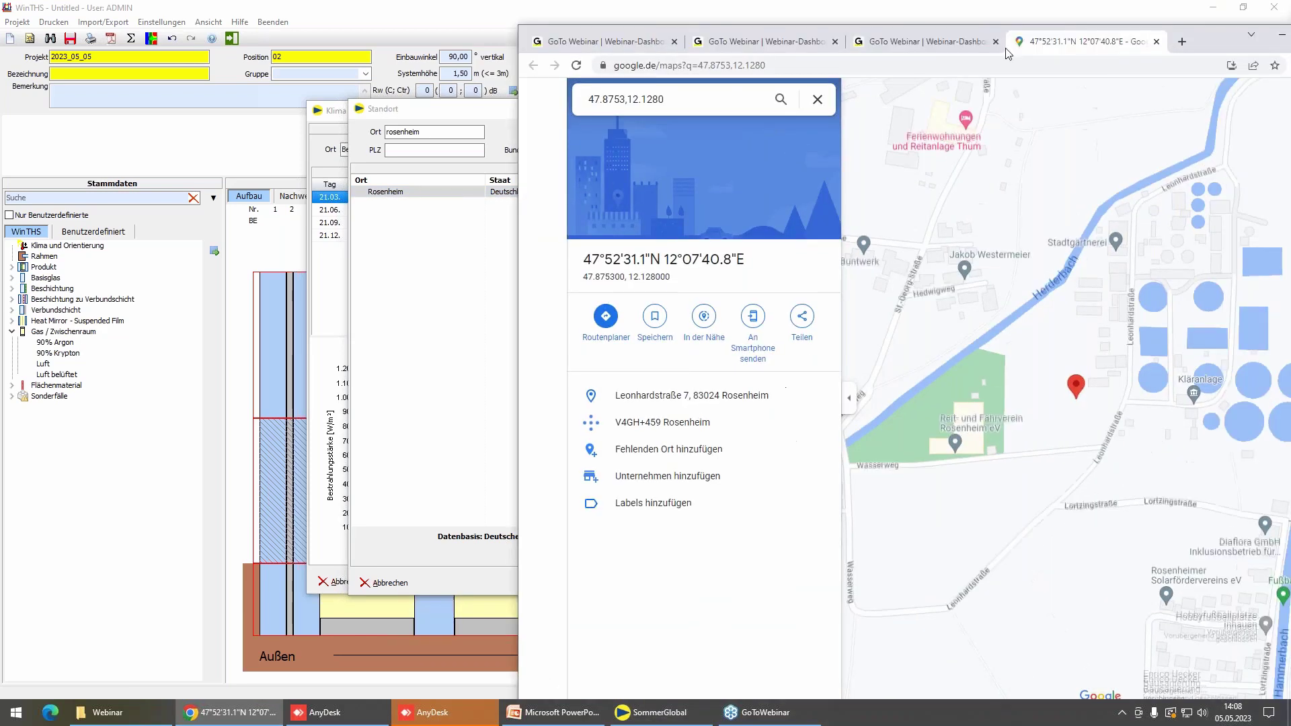
scroll(715, 388, "down", 5)
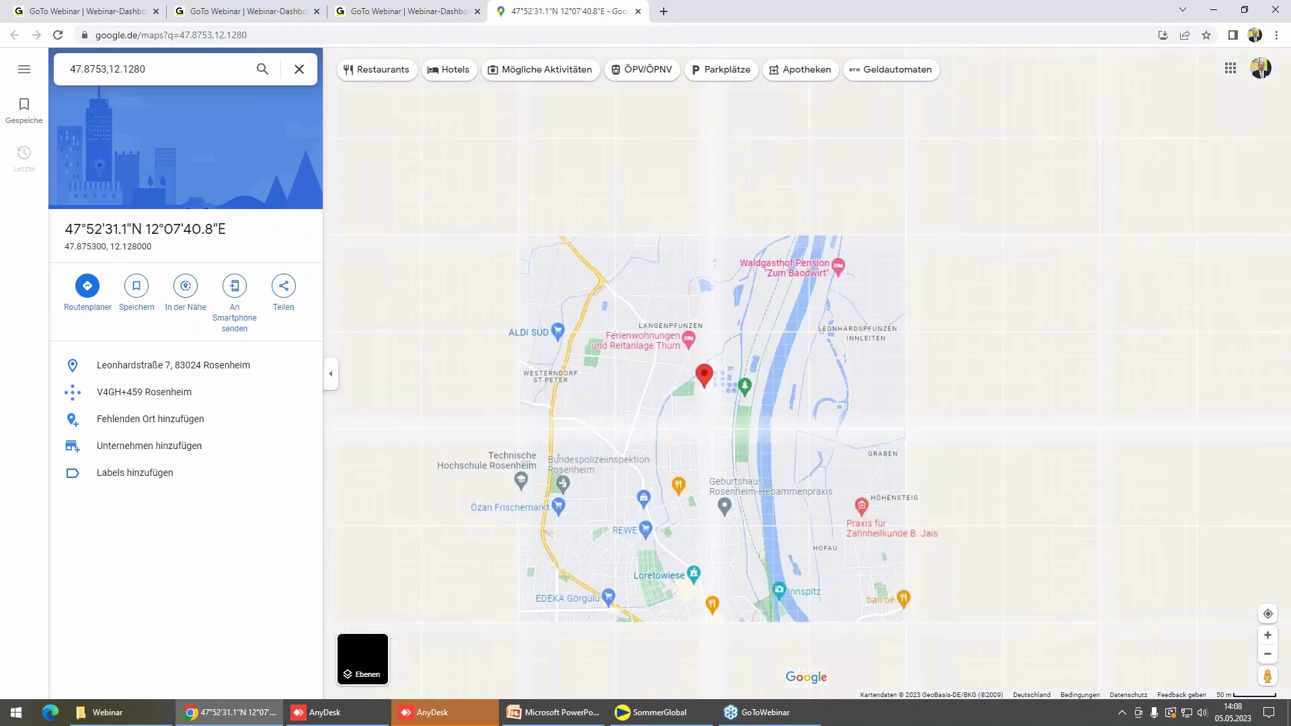
scroll(715, 388, "down", 4)
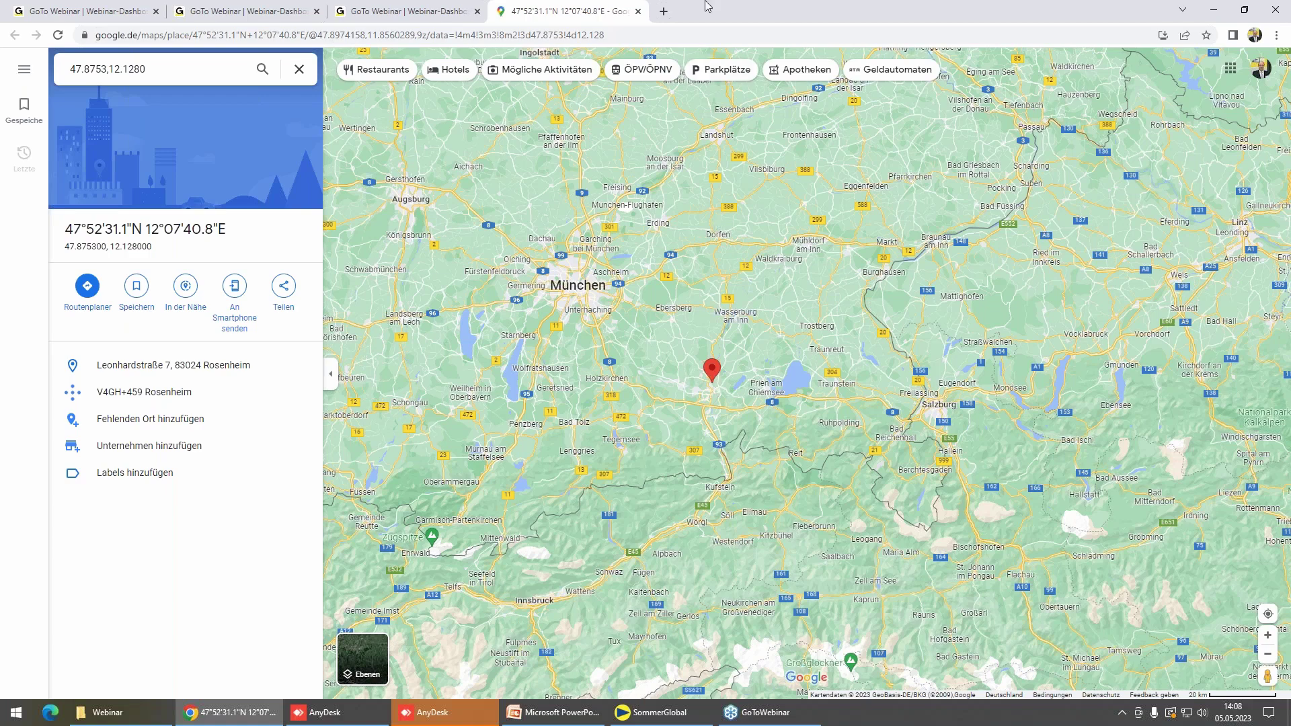
Switch back to WinTHS and adopt Rosenheim, Bayern, as the climate location.
key("alt+Tab")
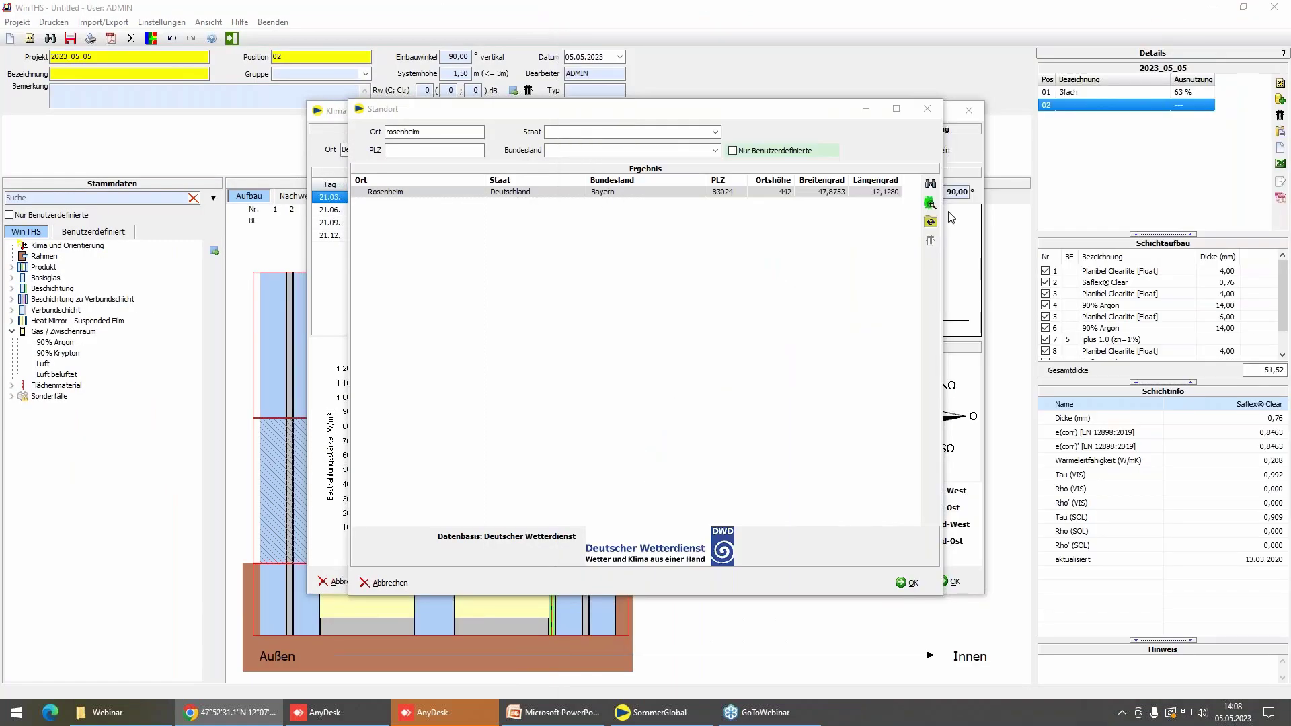
left_click(784, 193)
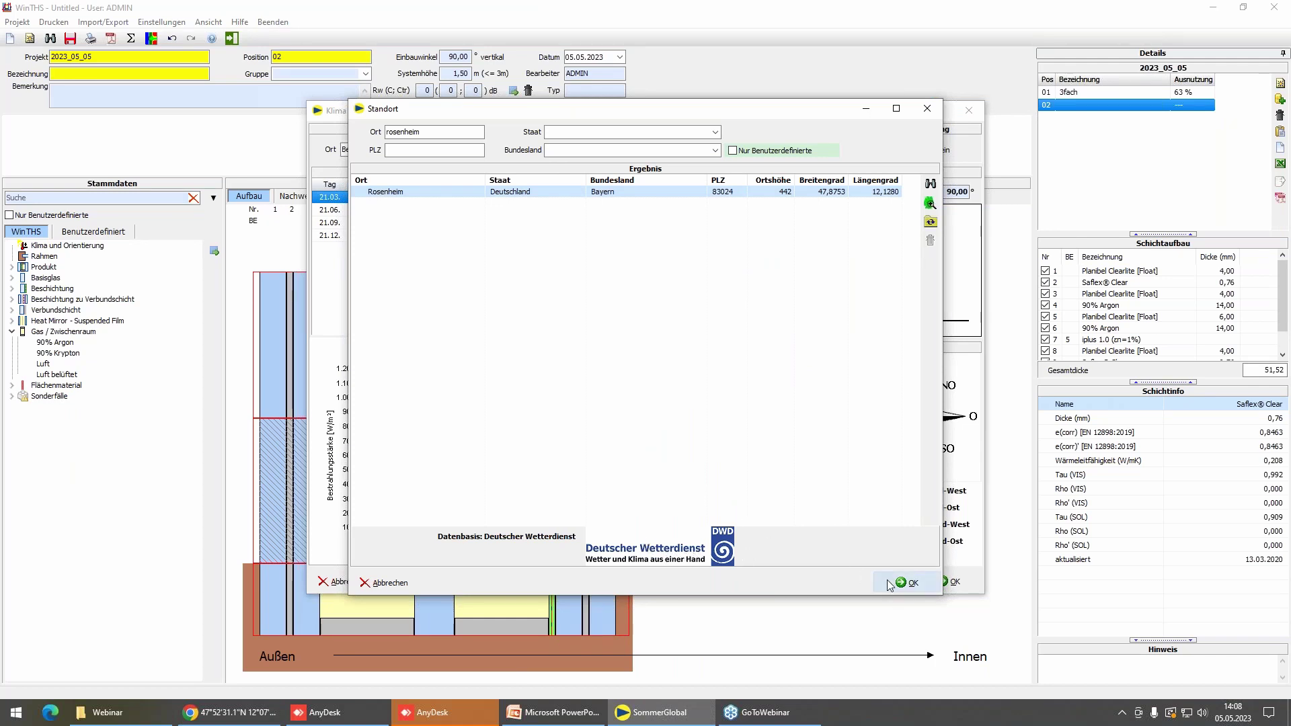
left_click(907, 583)
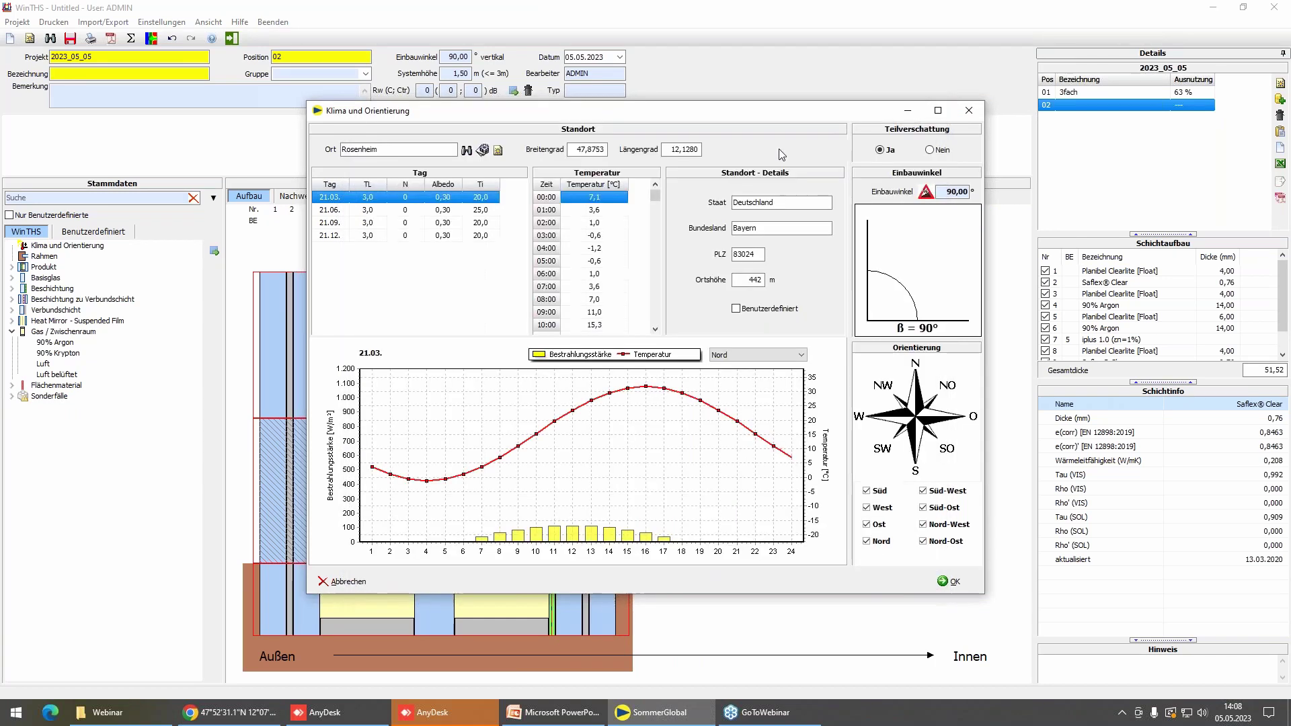
Compare the temperature and irradiance curves for Rosenheim on 21.03., 21.06., 21.09. and 21.12.
left_click(417, 211)
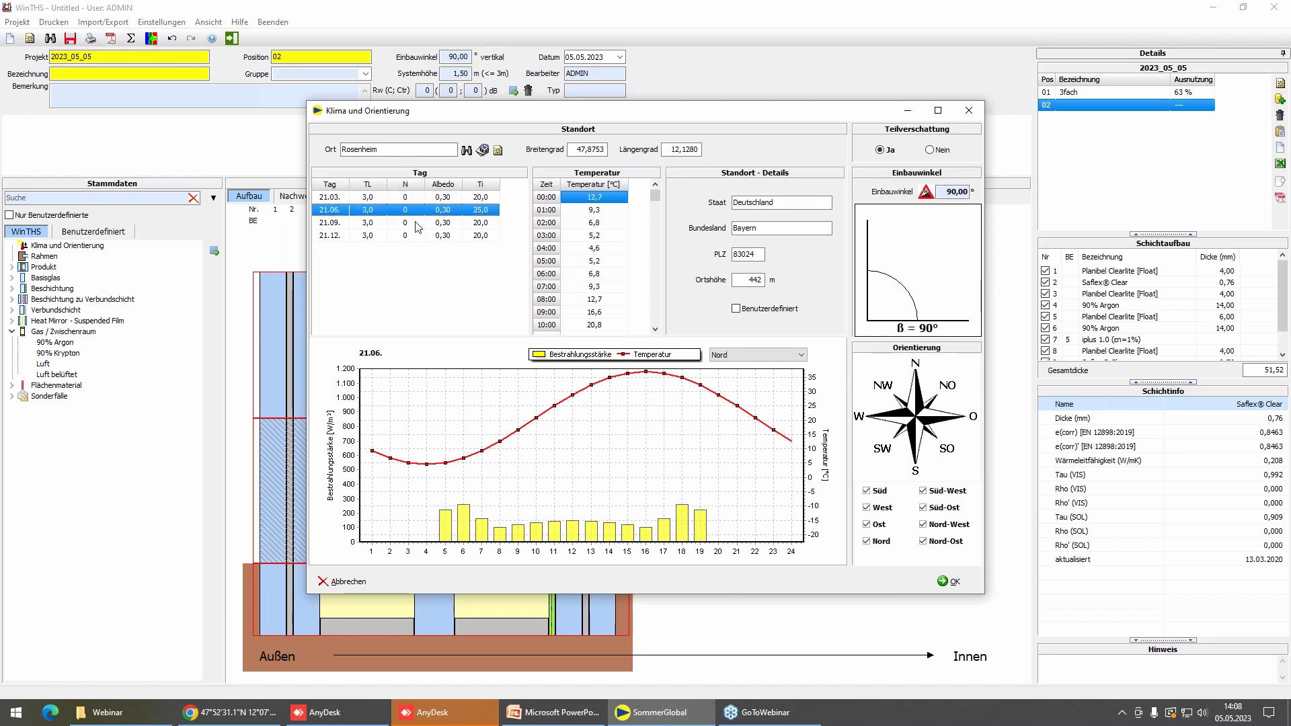
left_click(418, 224)
left_click(423, 236)
left_click(404, 210)
left_click(401, 224)
left_click(402, 199)
left_click(402, 210)
left_click(402, 224)
left_click(408, 237)
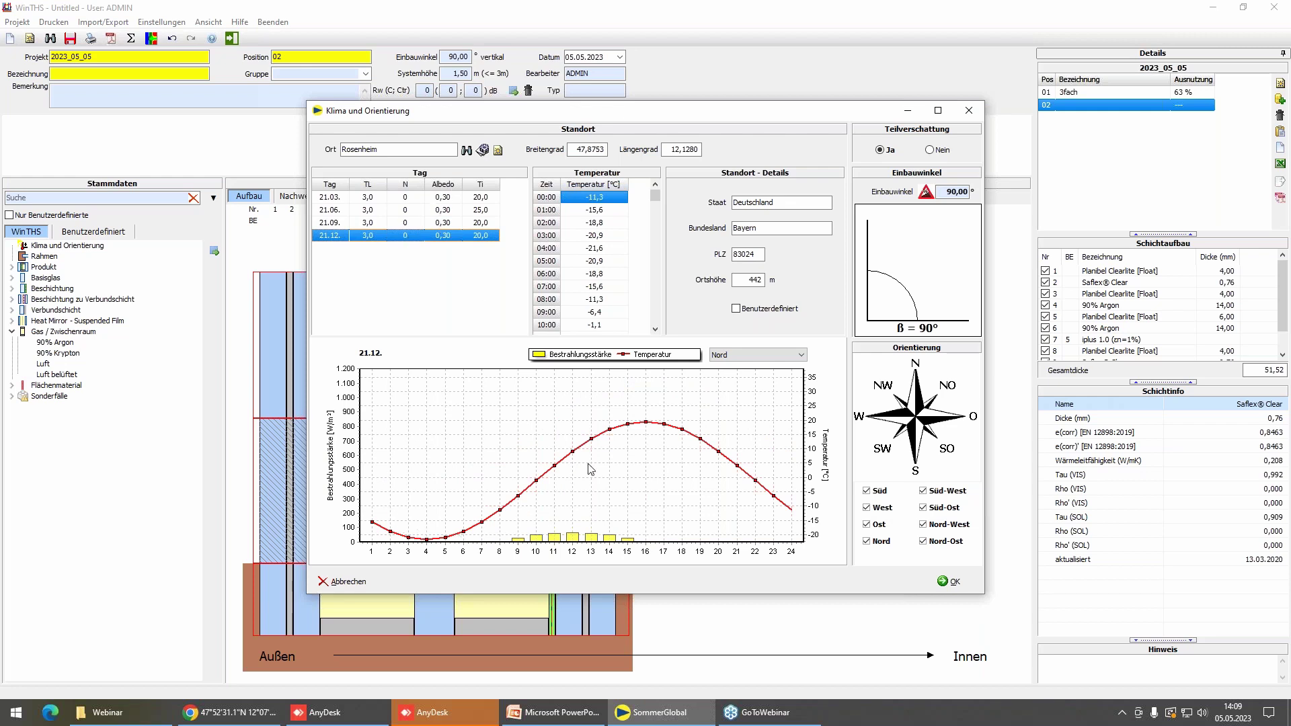
left_click(399, 223)
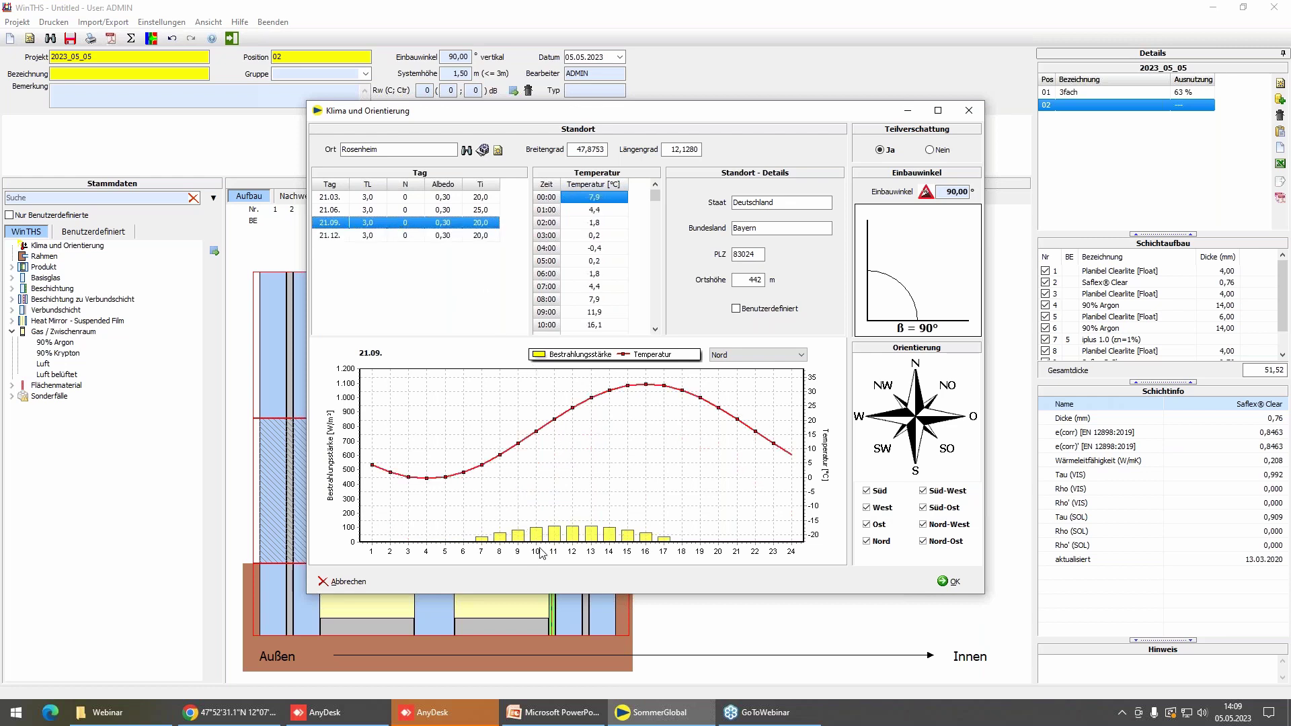
Compare the 21.09. irradiance chart across compass orientations, including West, Nord-Ost, Süd, Süd-West and Süd-Ost.
left_click(802, 360)
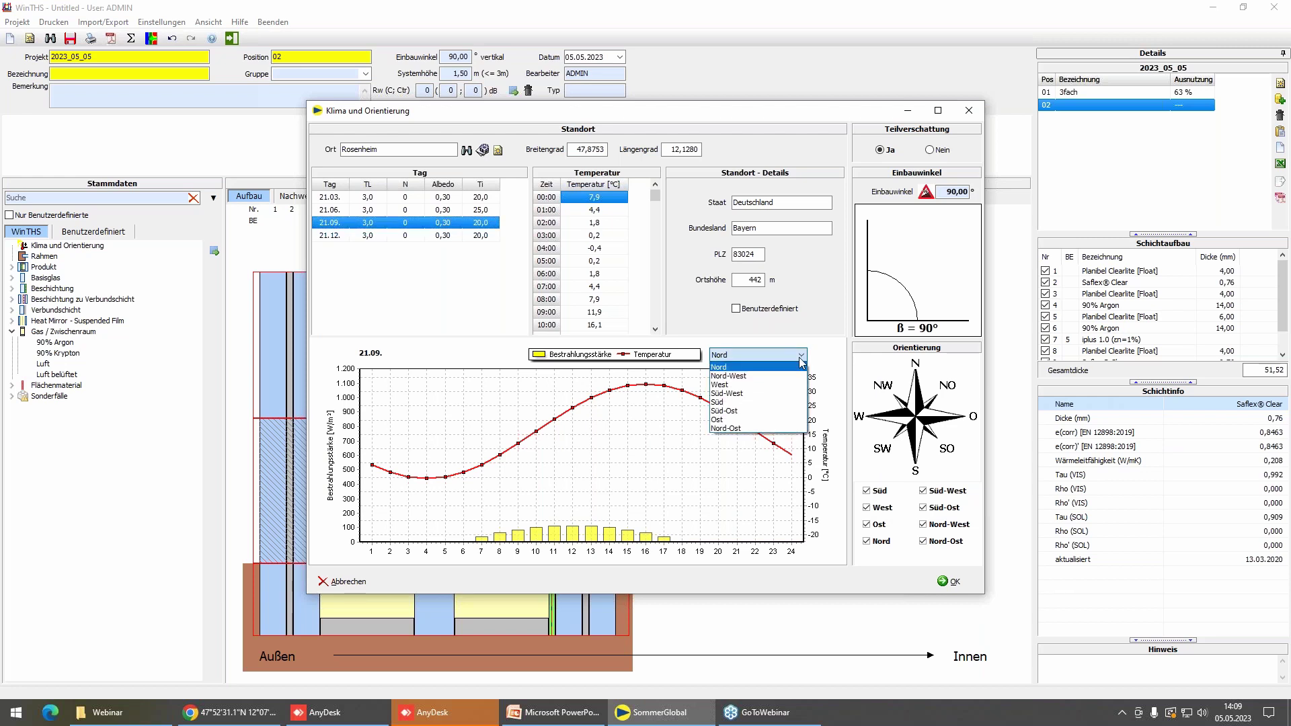
left_click(796, 380)
key("s")
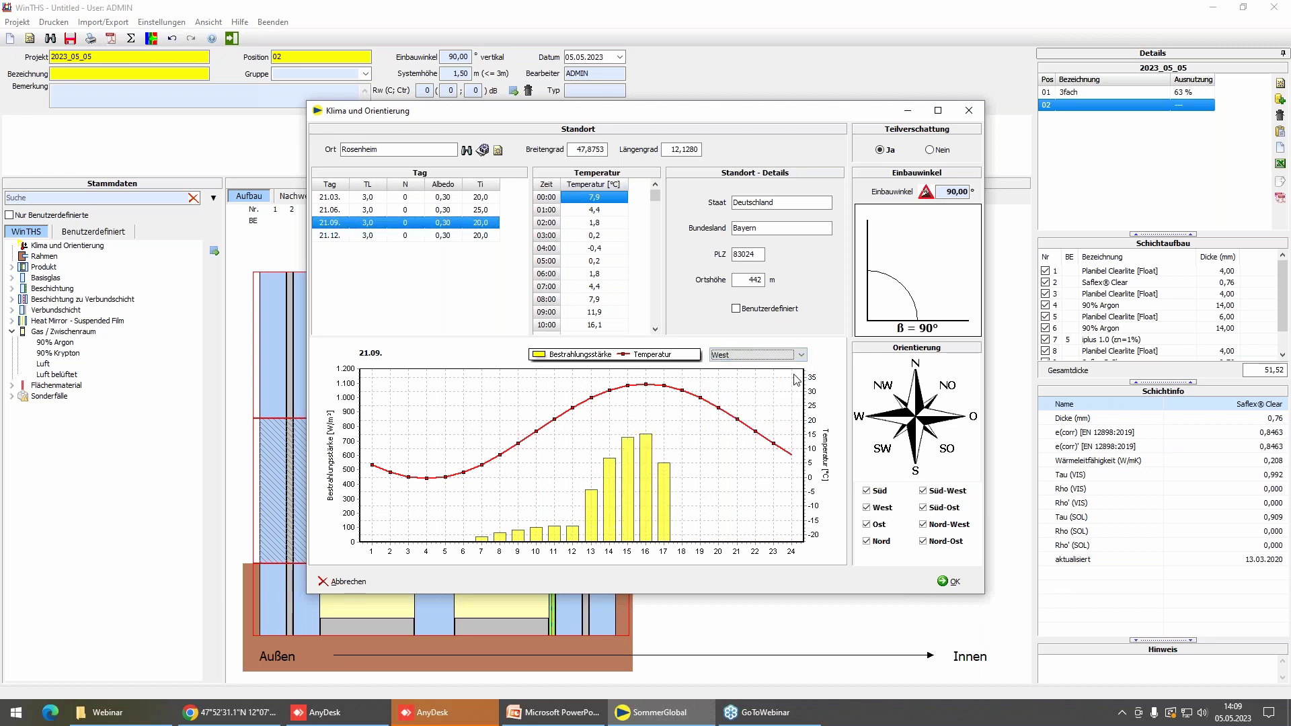
key("n")
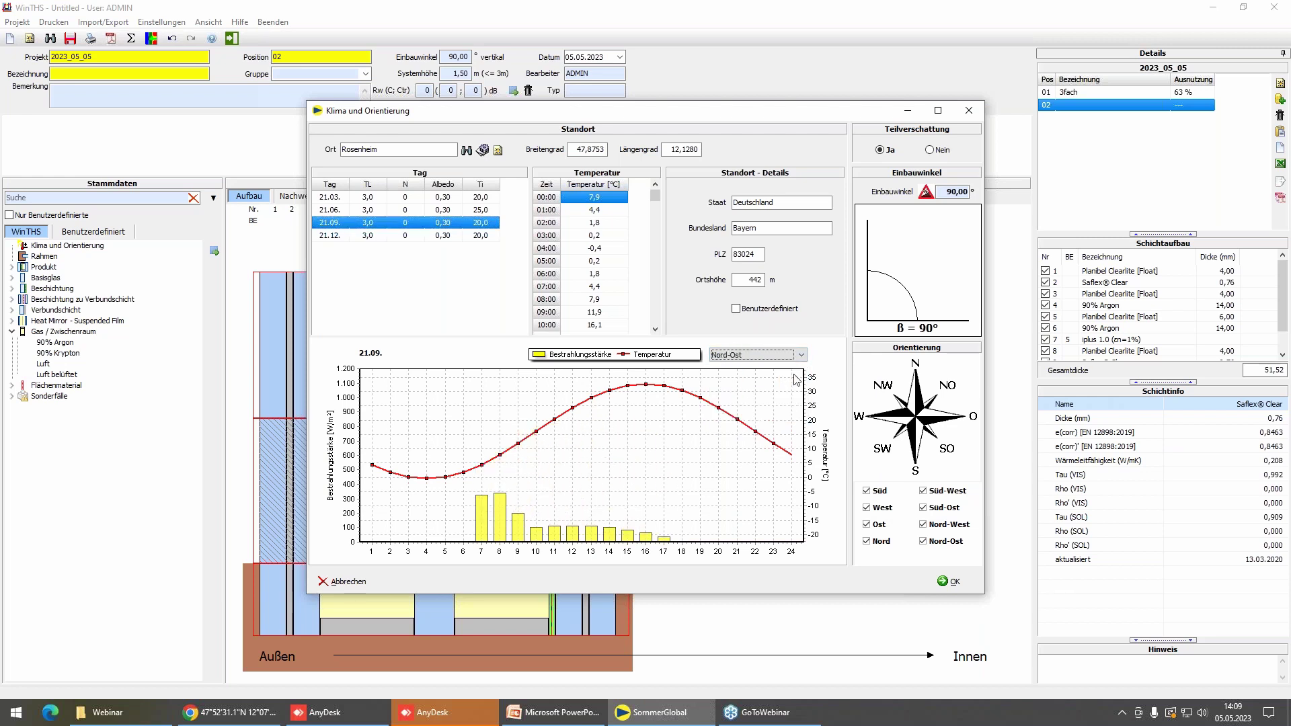
key("s")
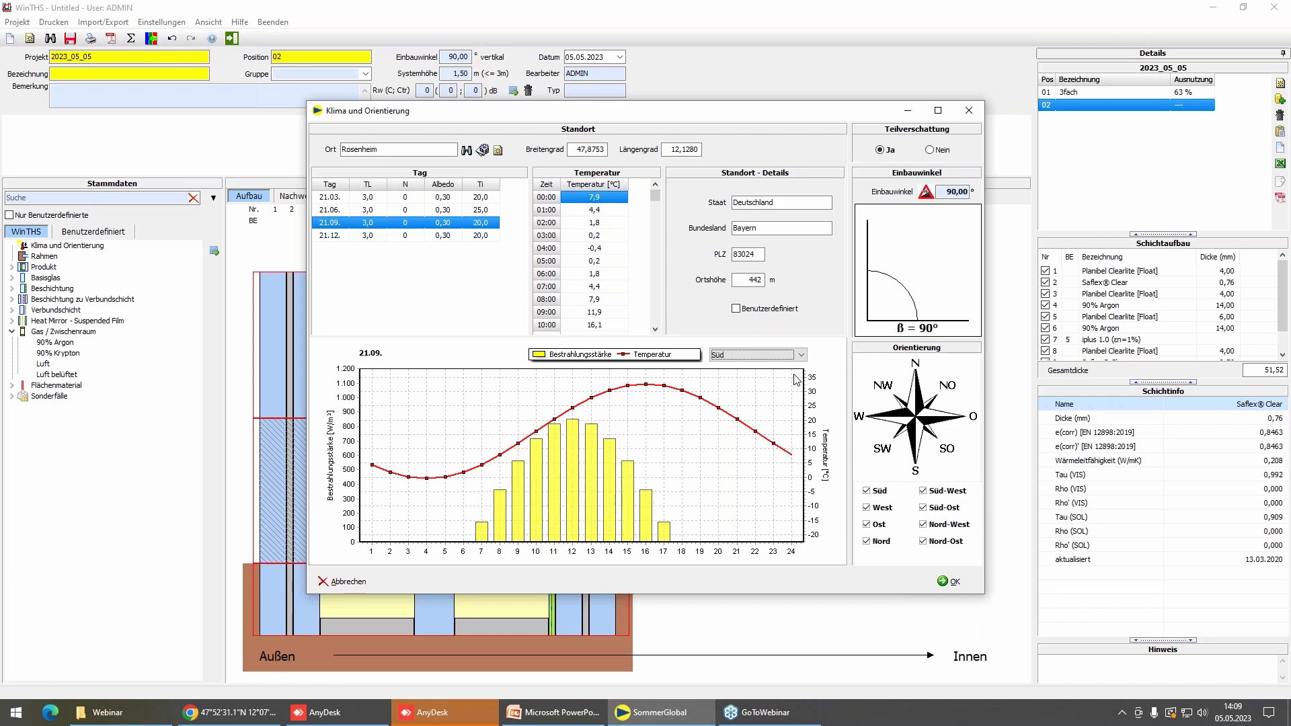
key("s")
key("w")
key("s")
key("s")
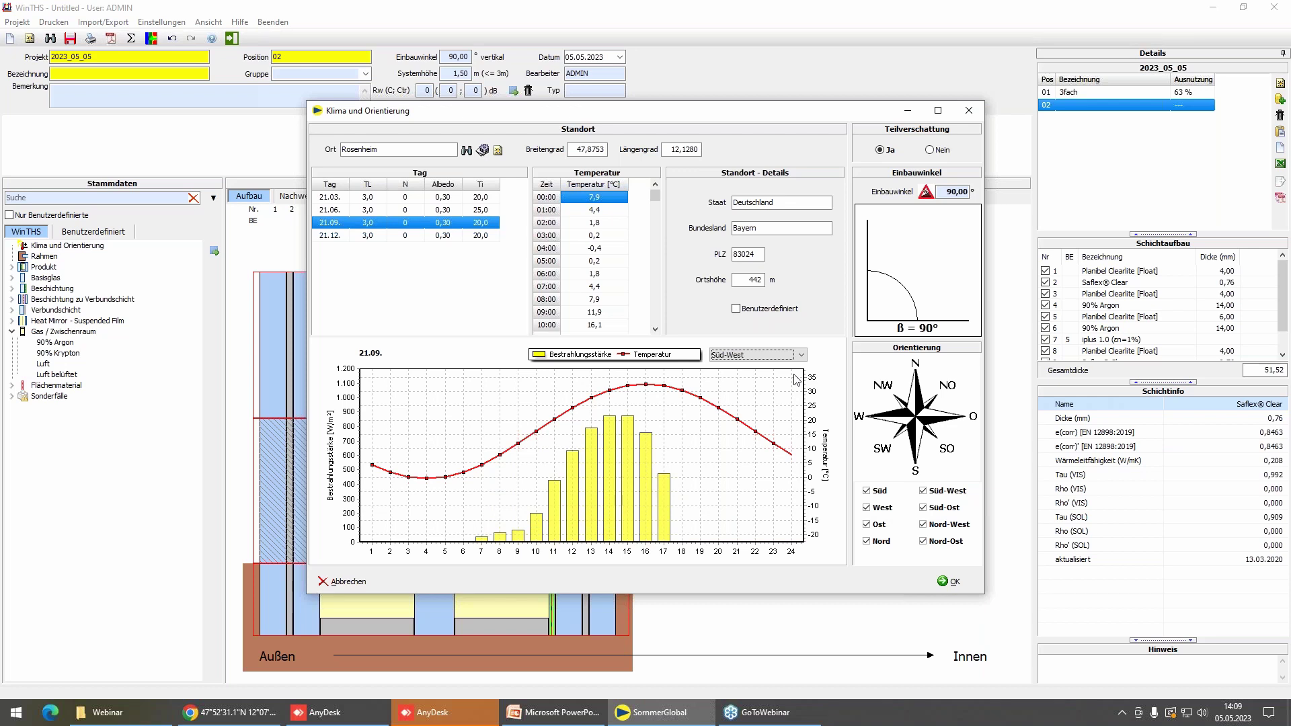
key("Up")
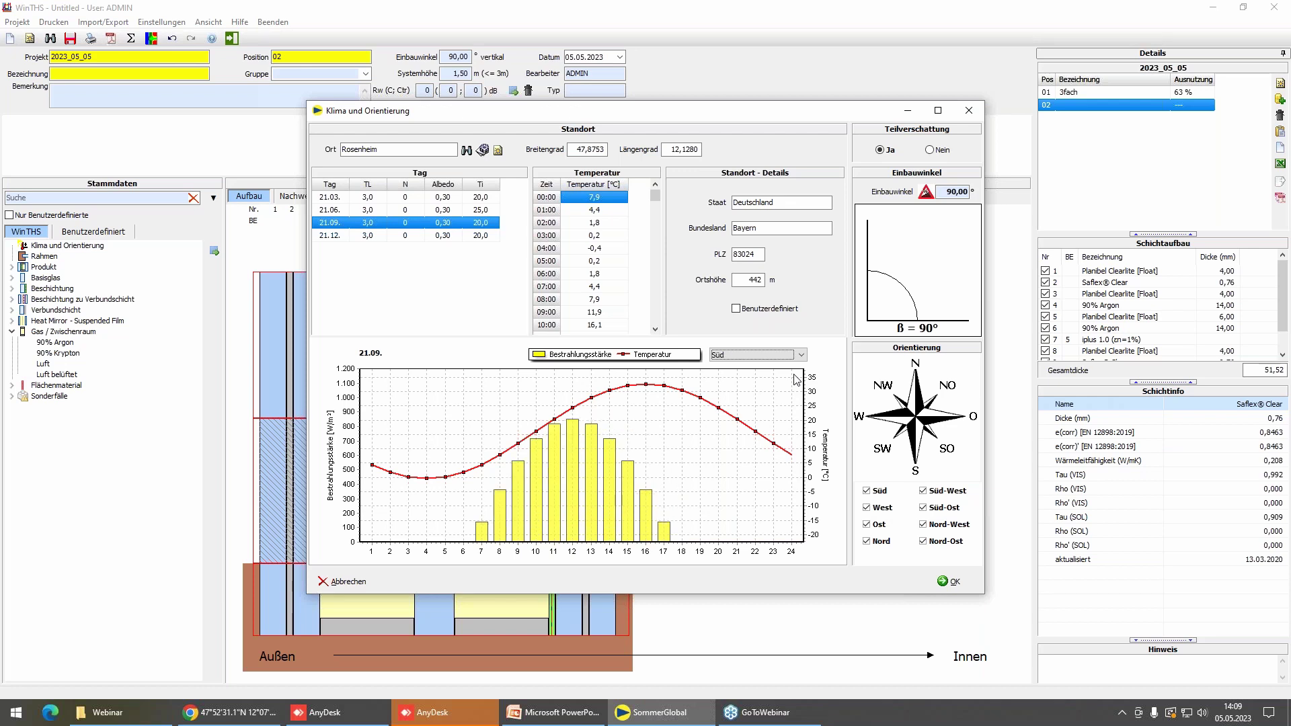
key("Up")
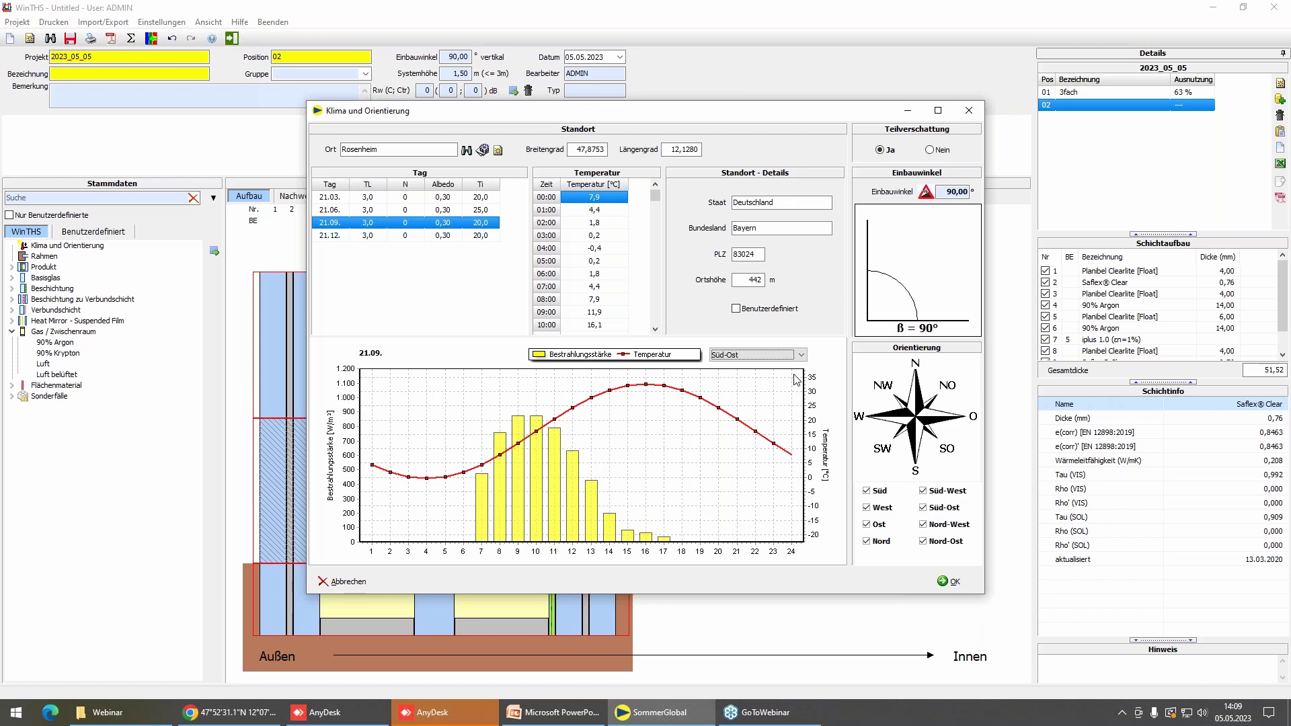